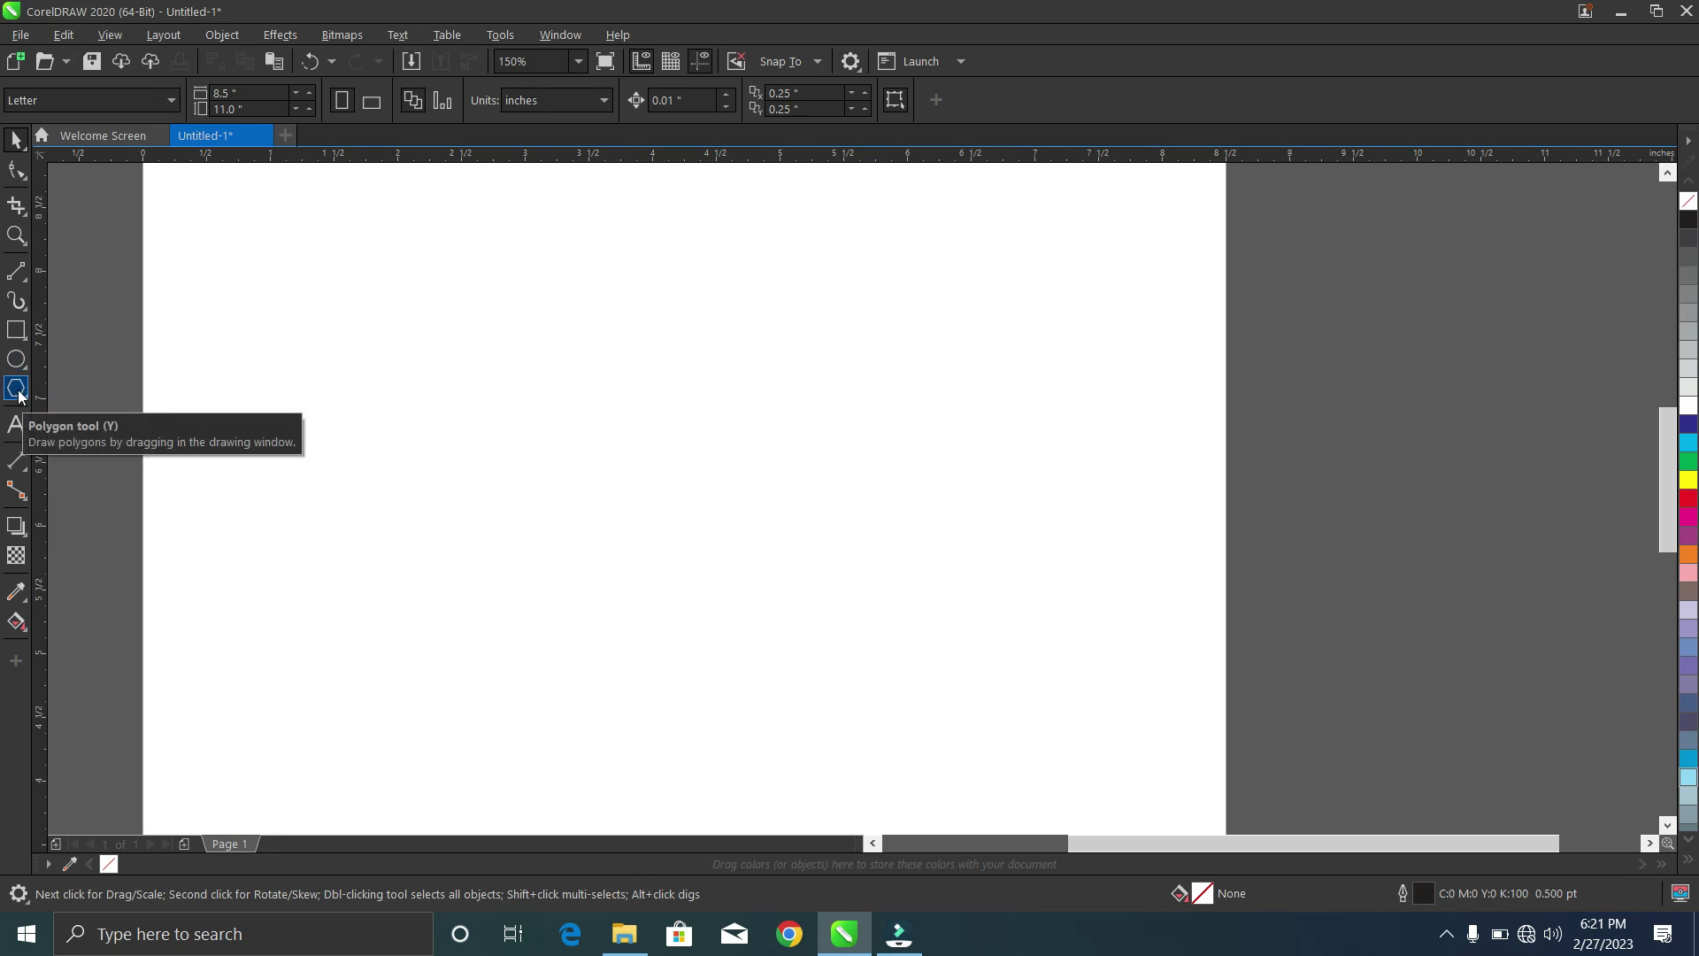
- Draw a small upright rectangle, a 2.063-inch square to its right, and a 1.813 × 1.556 in rectangle lower left
{"action": "left_click", "coordinate": [250, 439]}
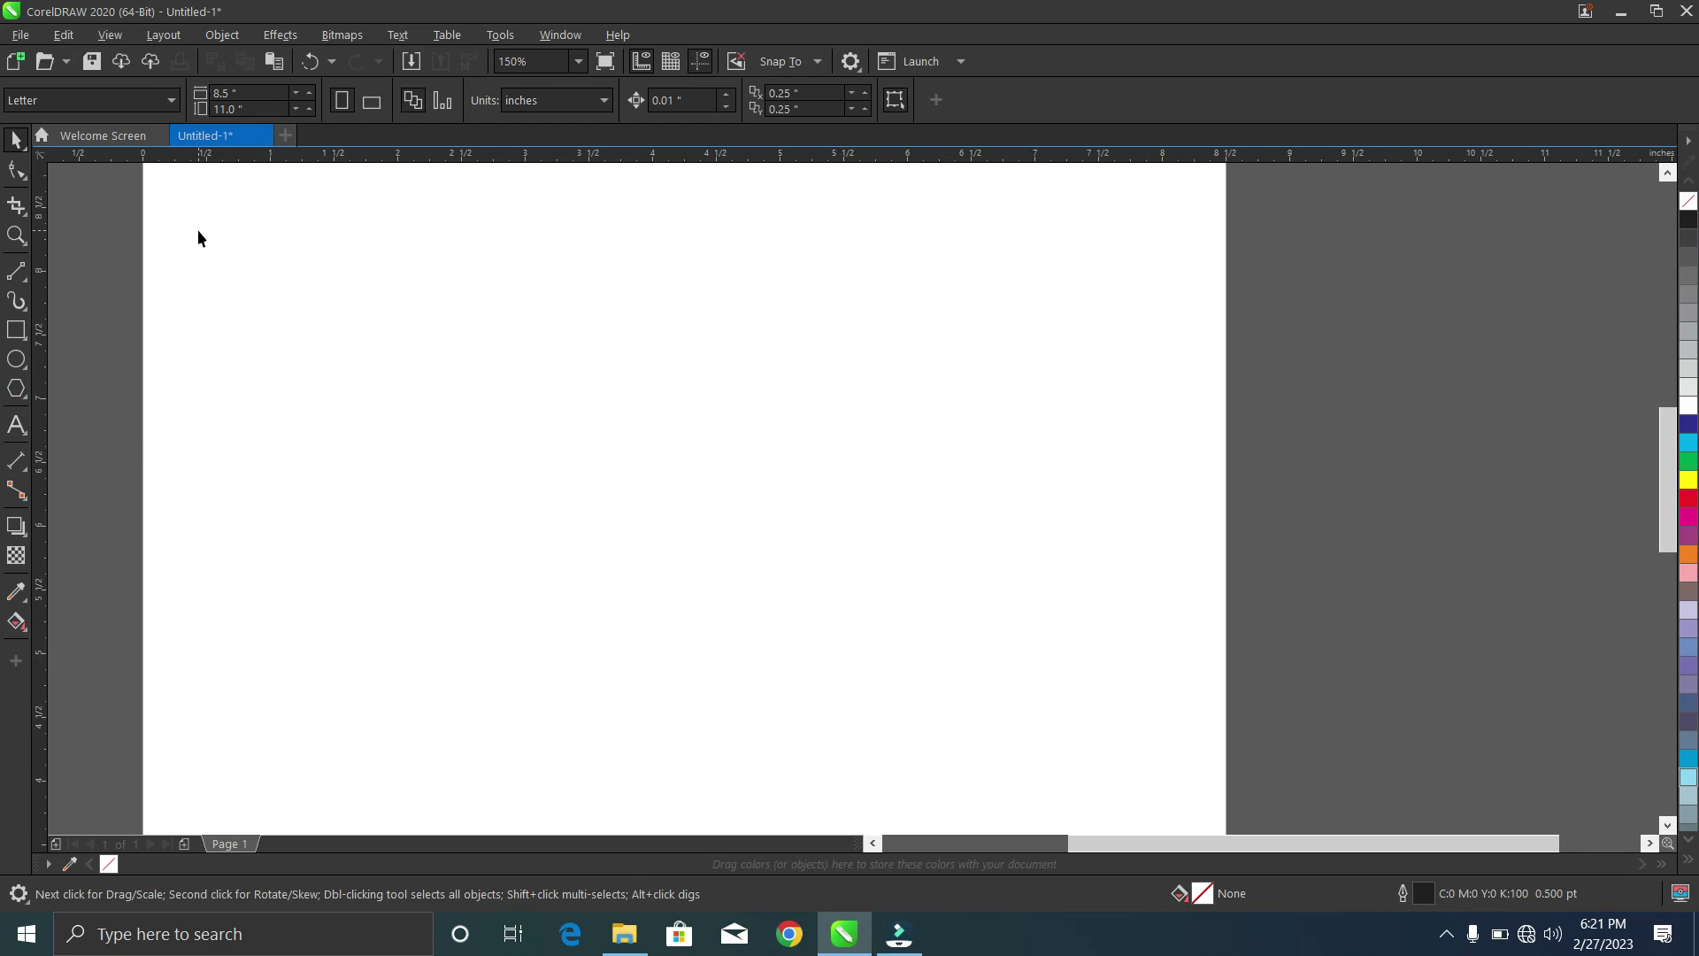
{"action": "left_click", "coordinate": [18, 334]}
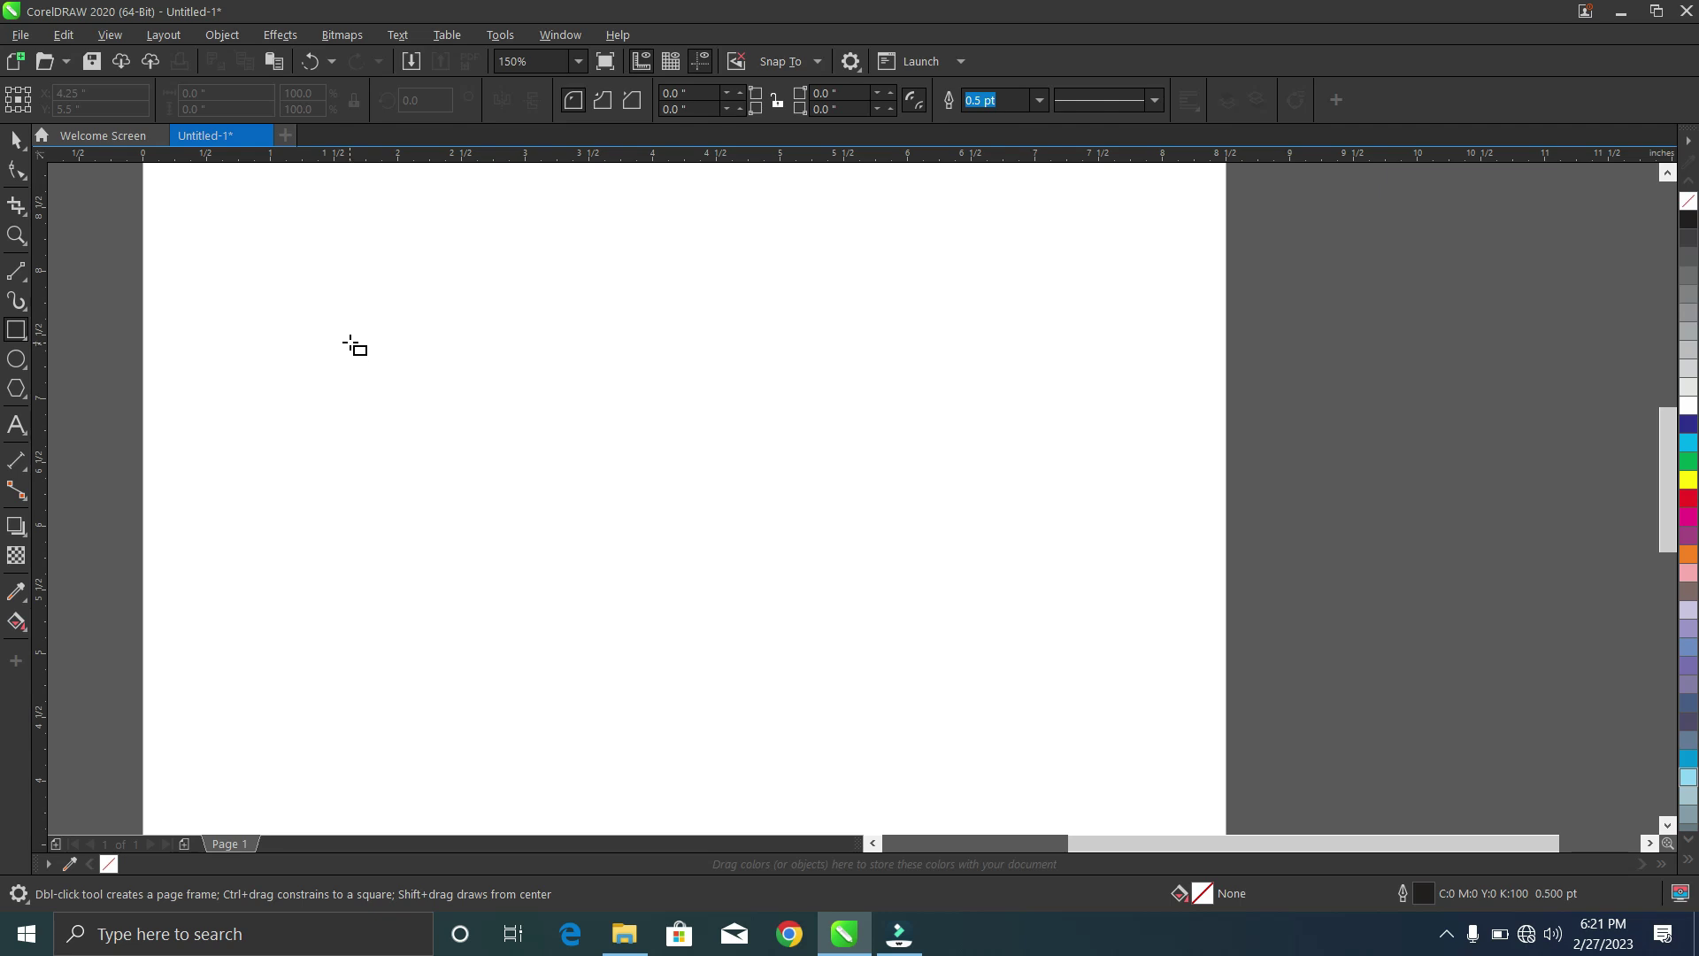
{"action": "left_click_drag", "start_coordinate": [350, 339], "coordinate": [623, 479]}
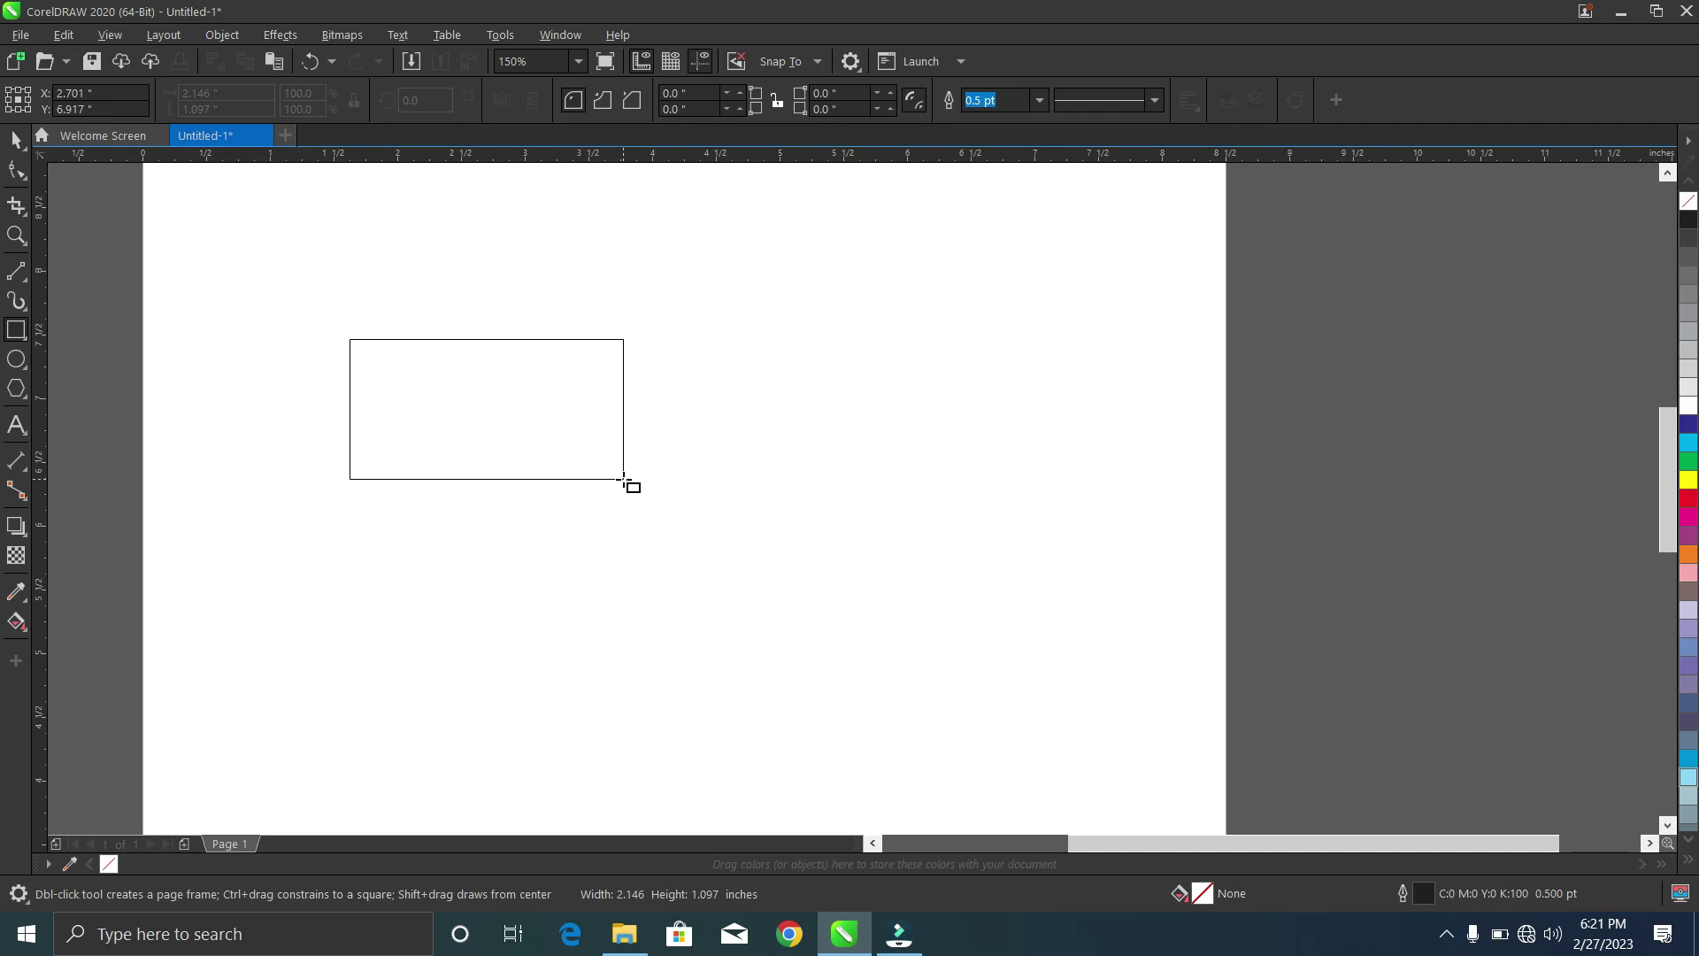
{"action": "left_click_drag", "start_coordinate": [623, 479], "coordinate": [624, 480]}
{"action": "left_click_drag", "start_coordinate": [624, 480], "coordinate": [439, 462]}
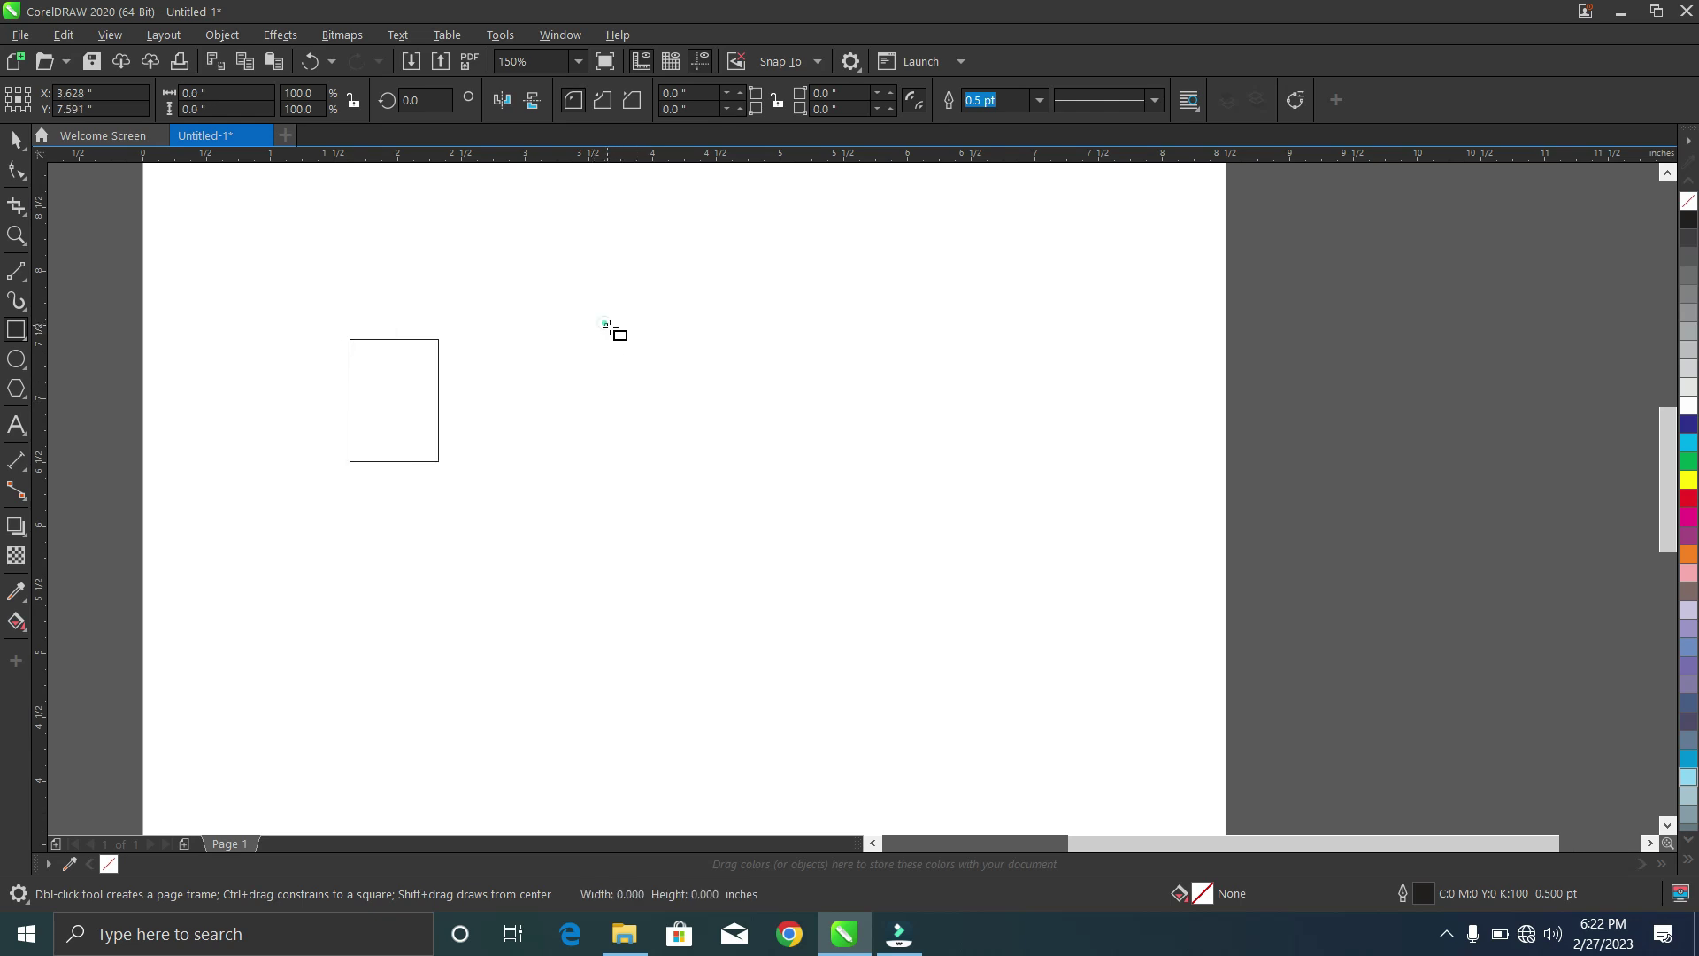
{"action": "left_click_drag", "start_coordinate": [605, 324], "coordinate": [868, 428]}
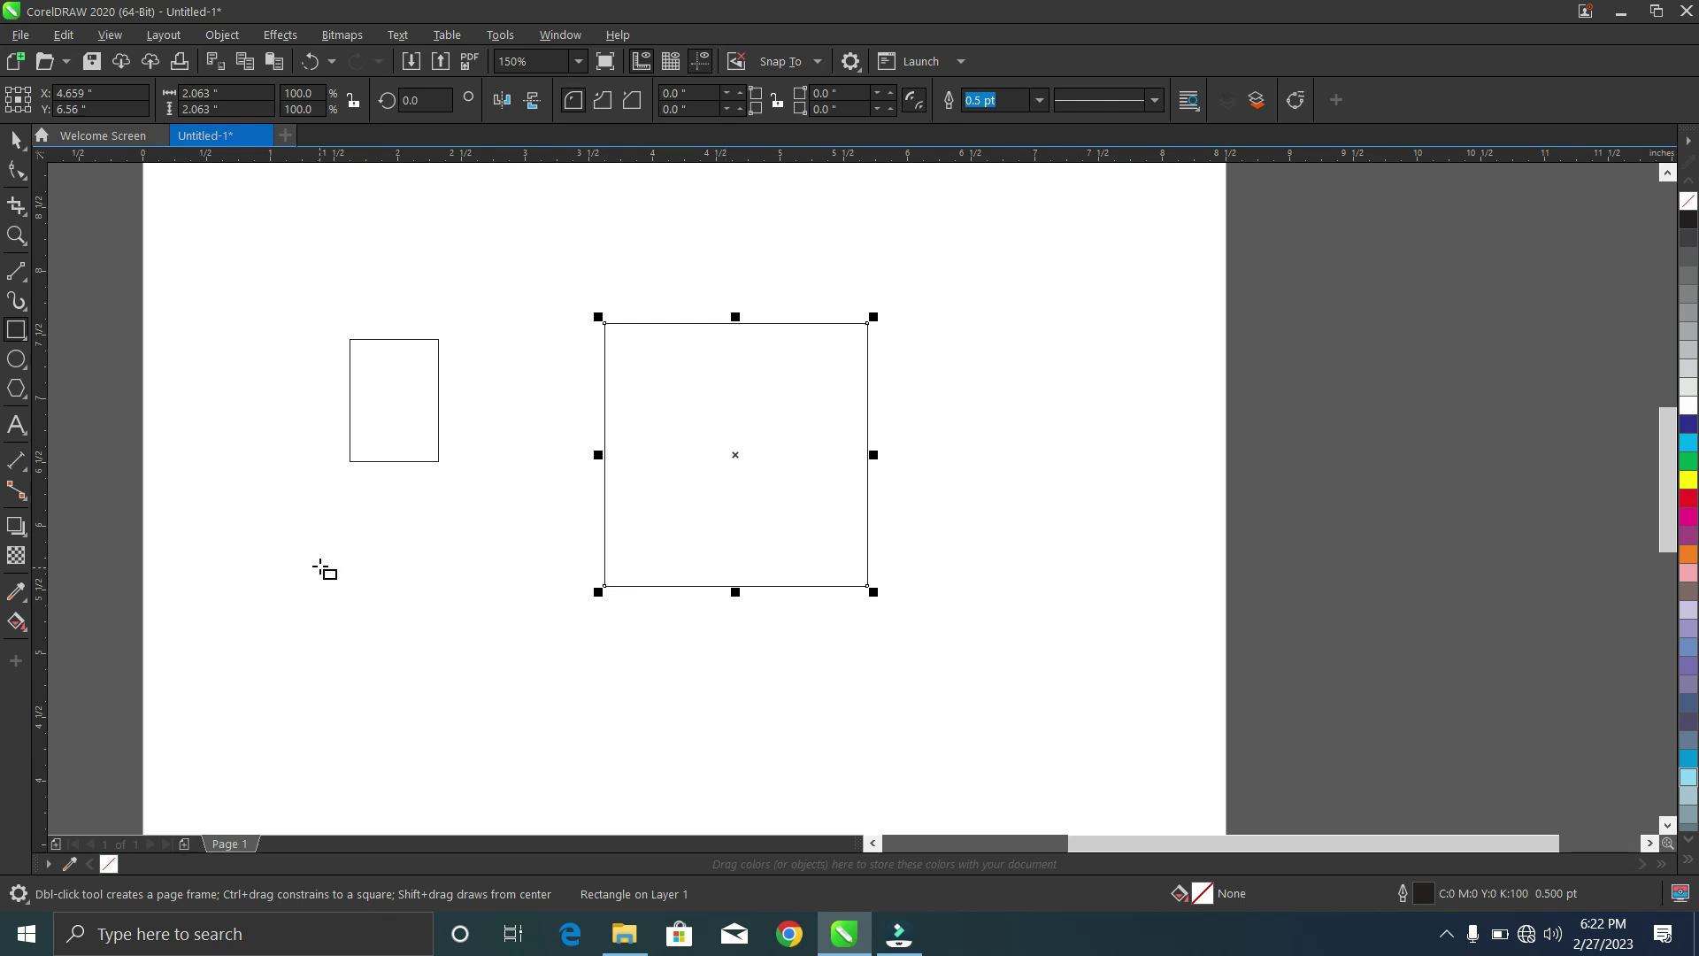
{"action": "left_click_drag", "start_coordinate": [320, 565], "coordinate": [551, 763]}
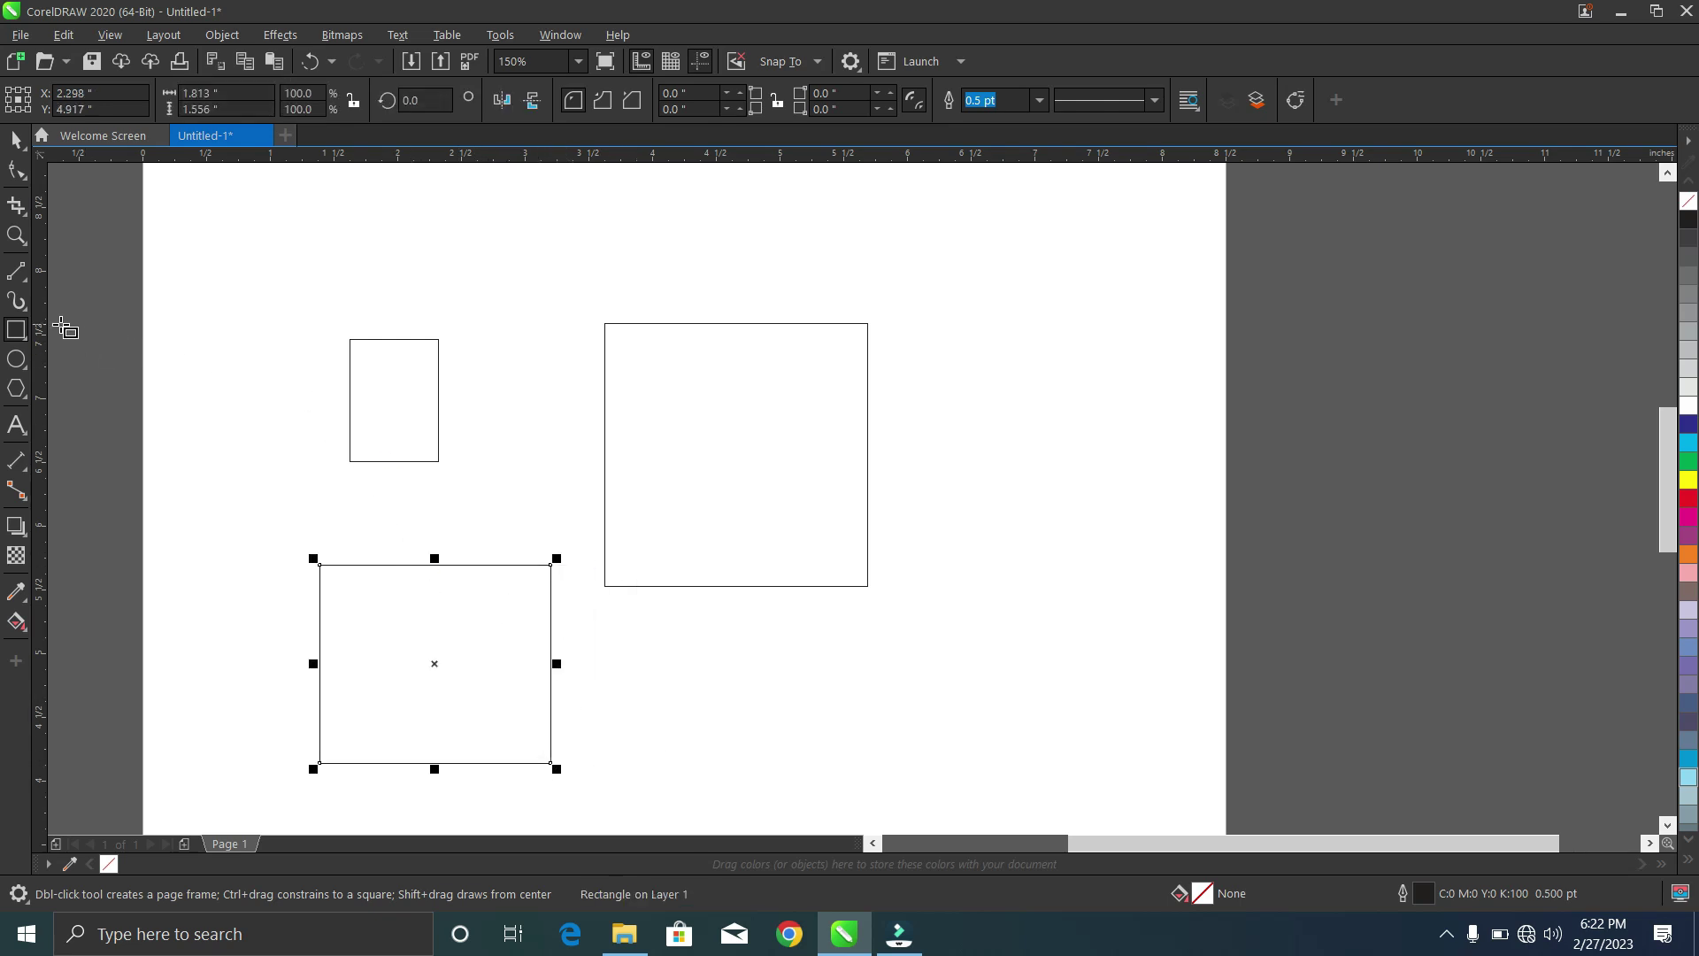
- Draw a 1.285 × 1.222 in ellipse below the square and turn it into an open 0°–270° arc
{"action": "left_click", "coordinate": [17, 360]}
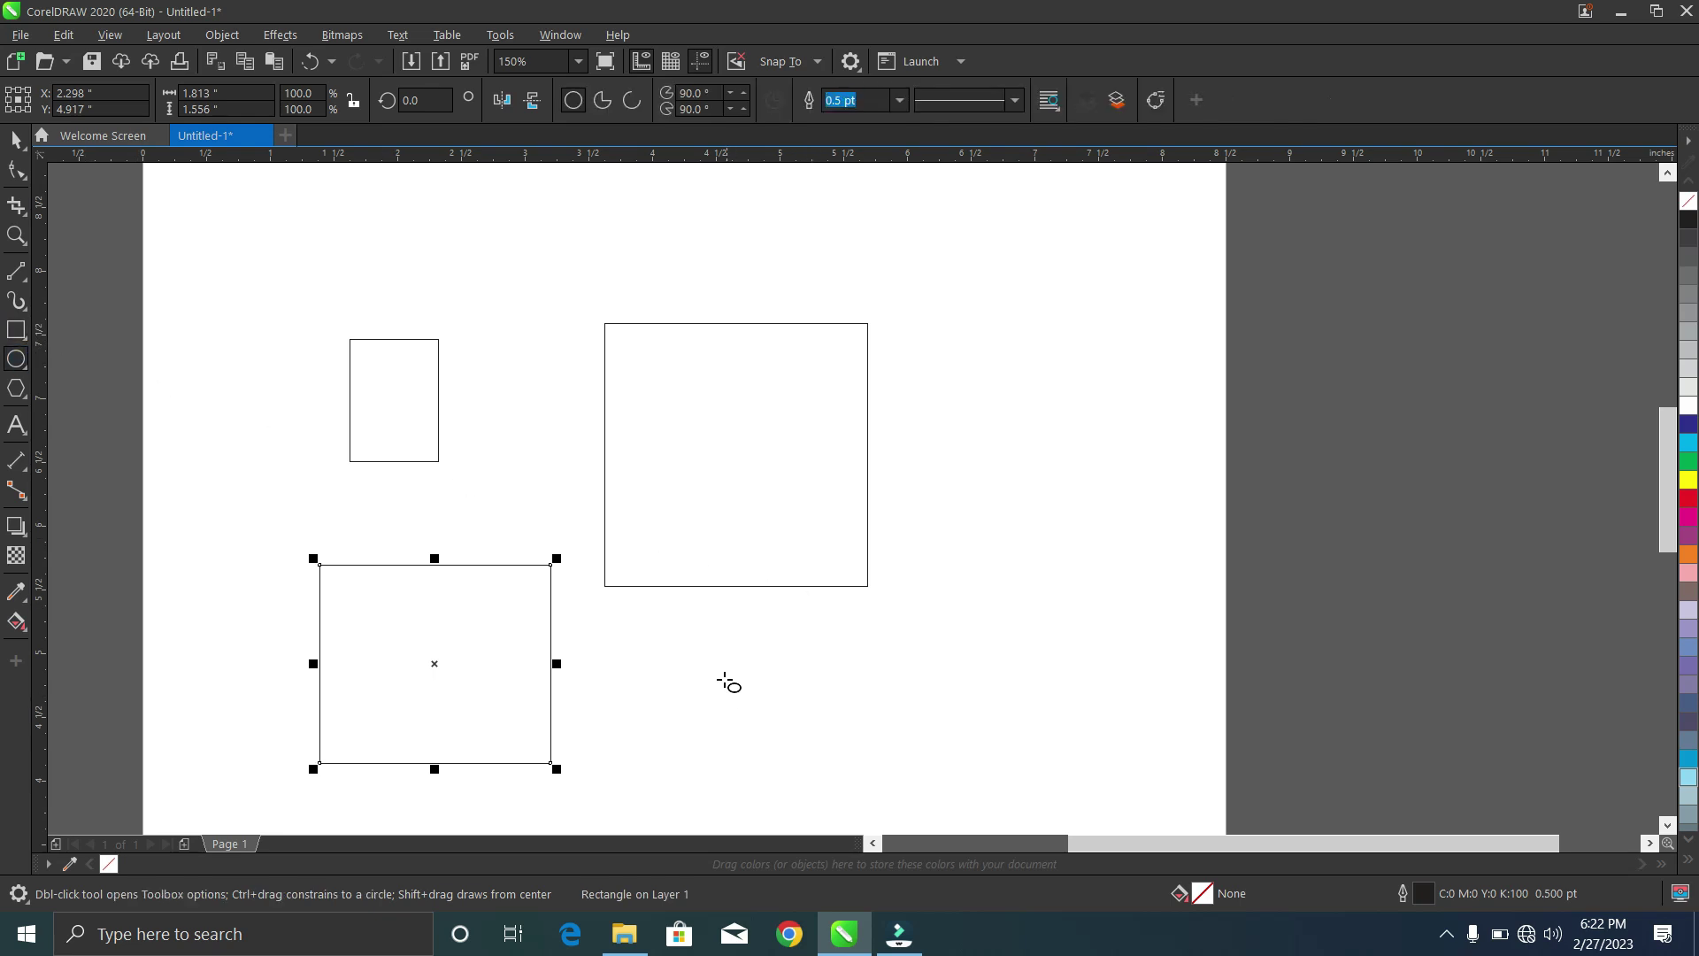
{"action": "left_click_drag", "start_coordinate": [694, 639], "coordinate": [860, 678]}
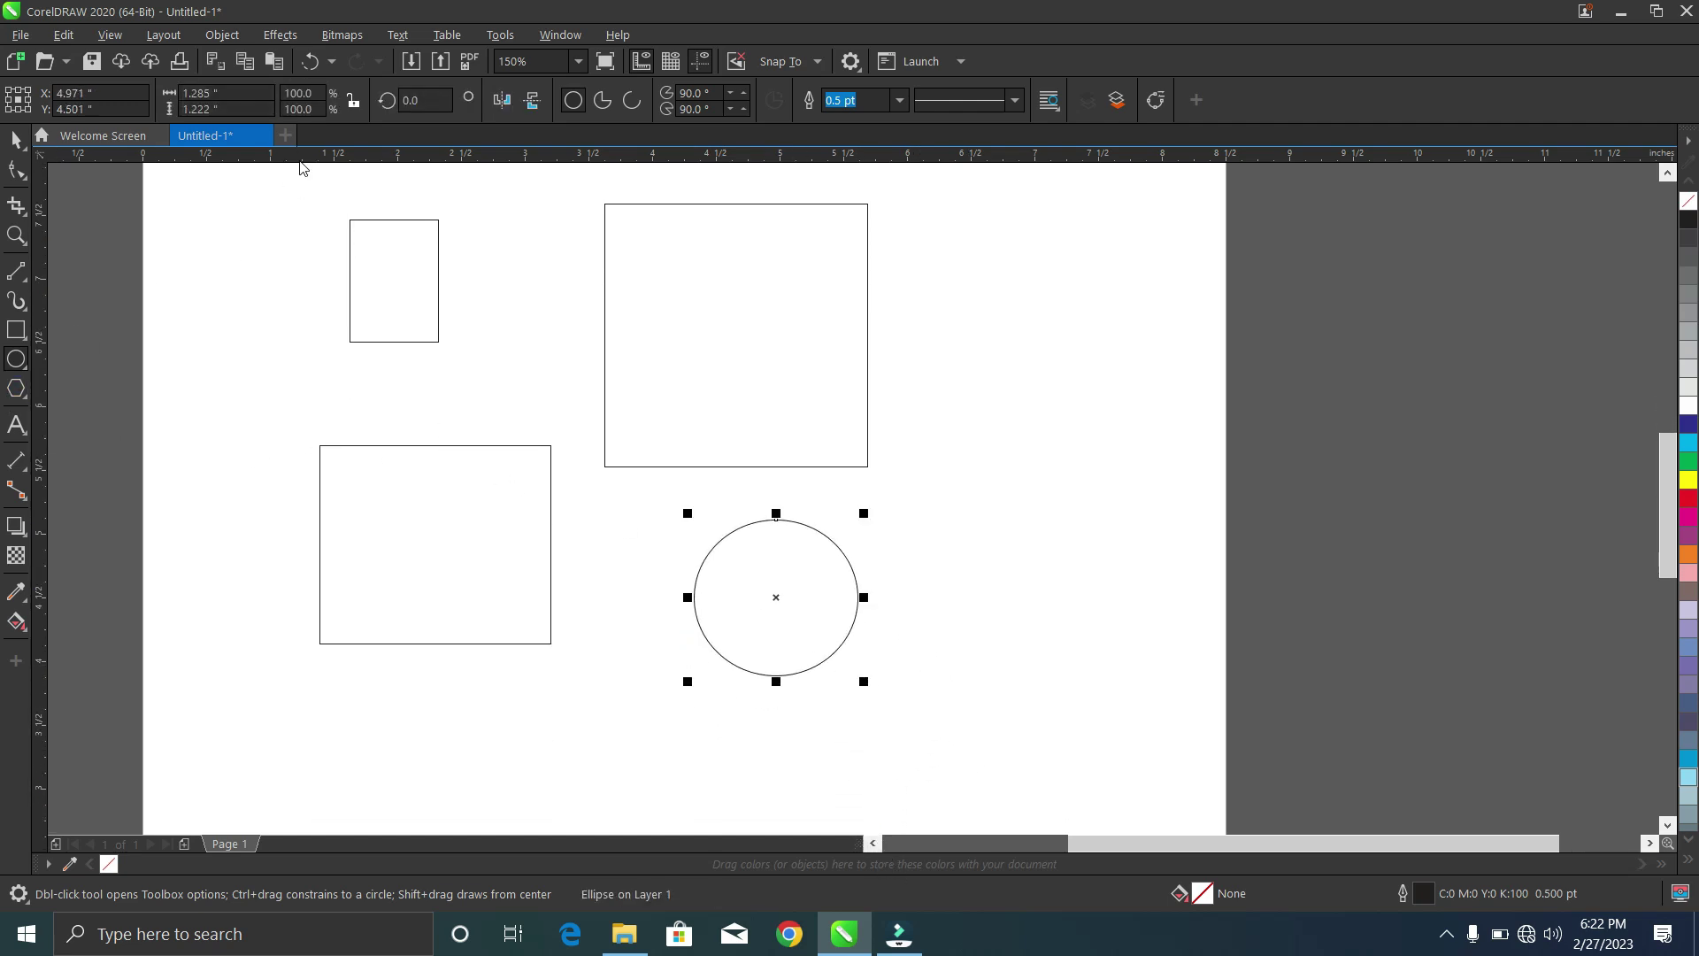
{"action": "left_click", "coordinate": [605, 103]}
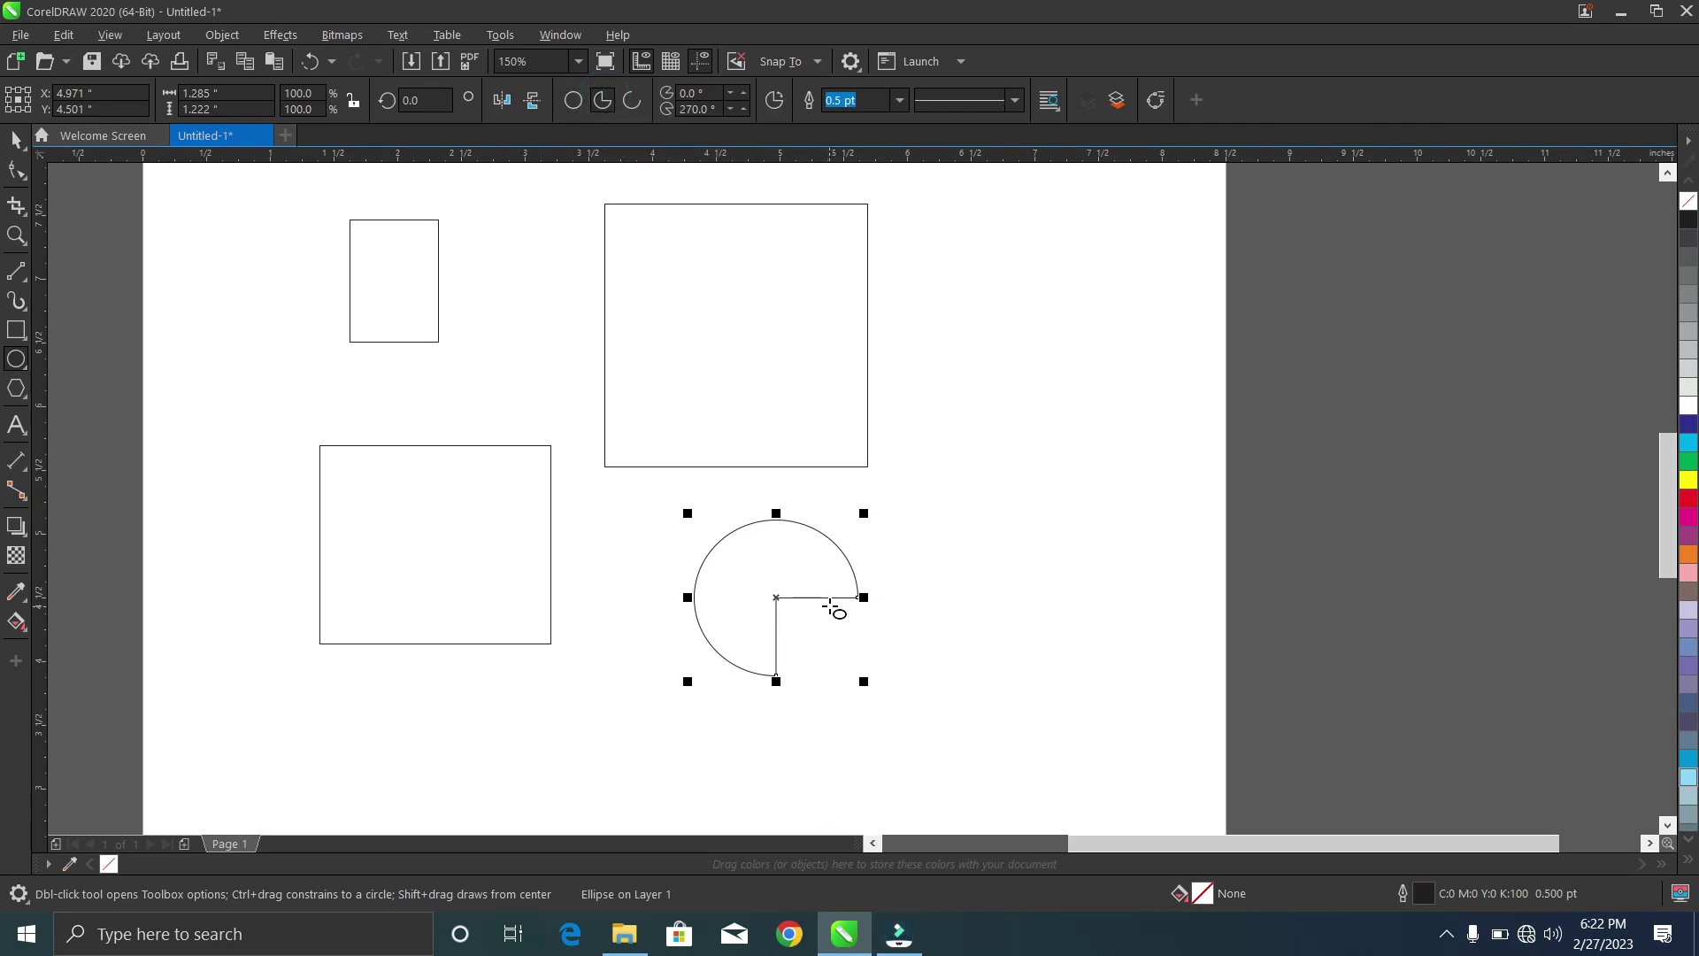
{"action": "left_click", "coordinate": [636, 101]}
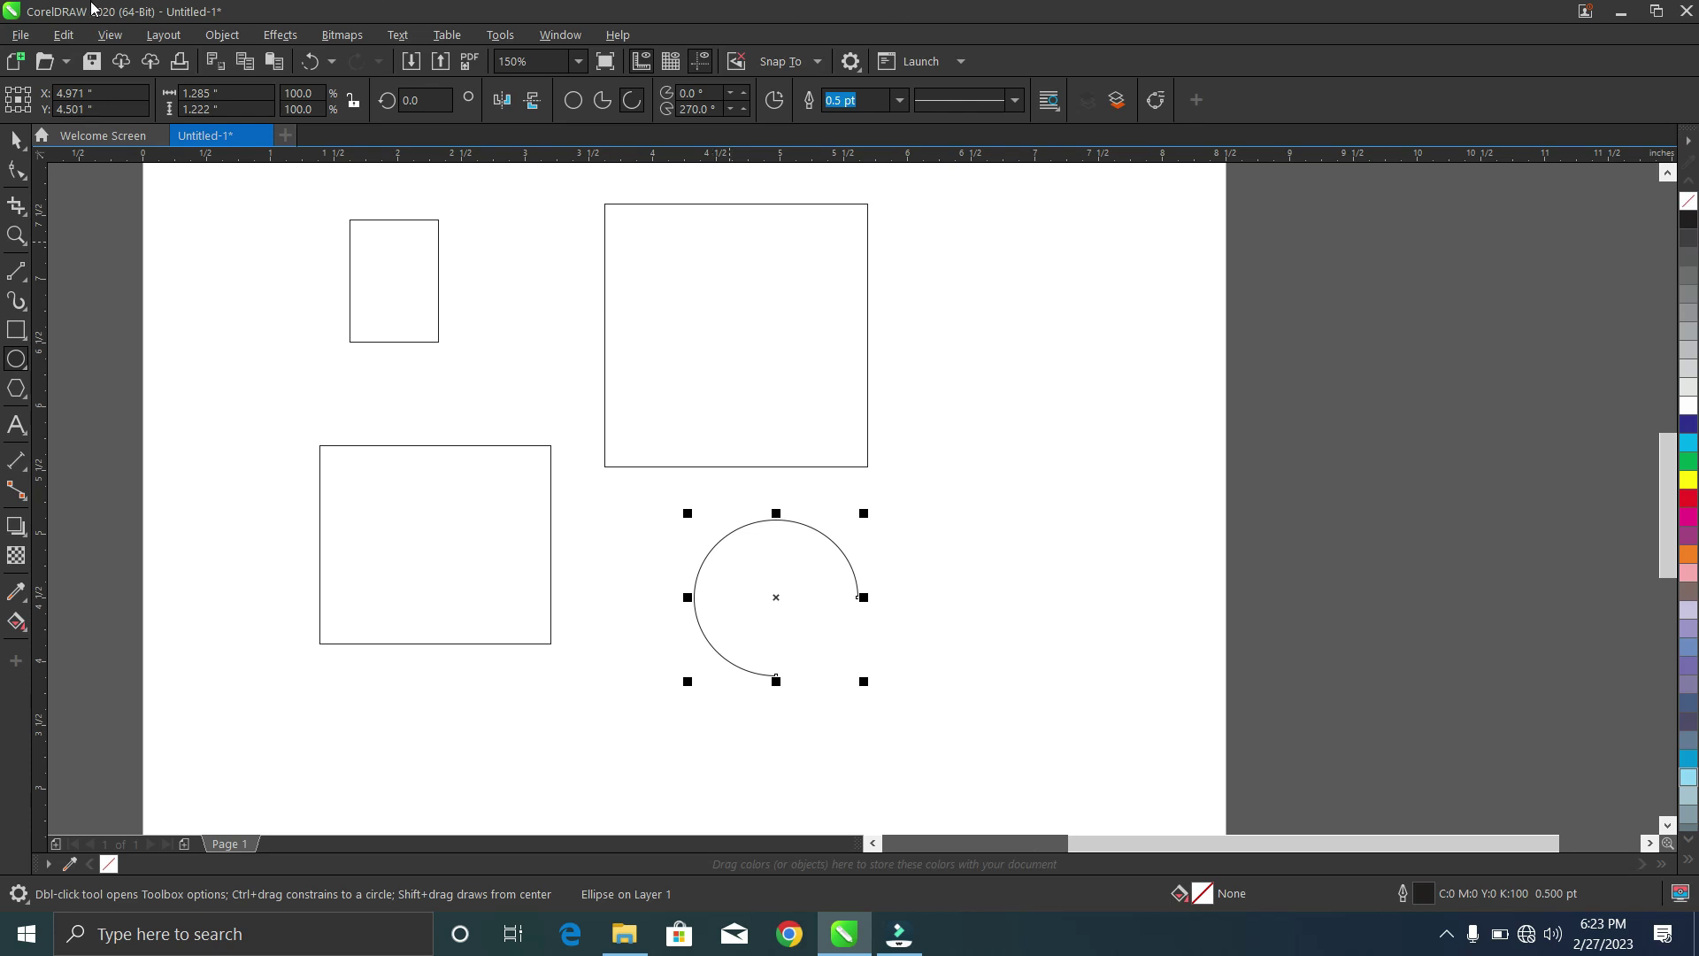
- Draw a polygon at the upper right of the page
{"action": "left_click", "coordinate": [15, 389]}
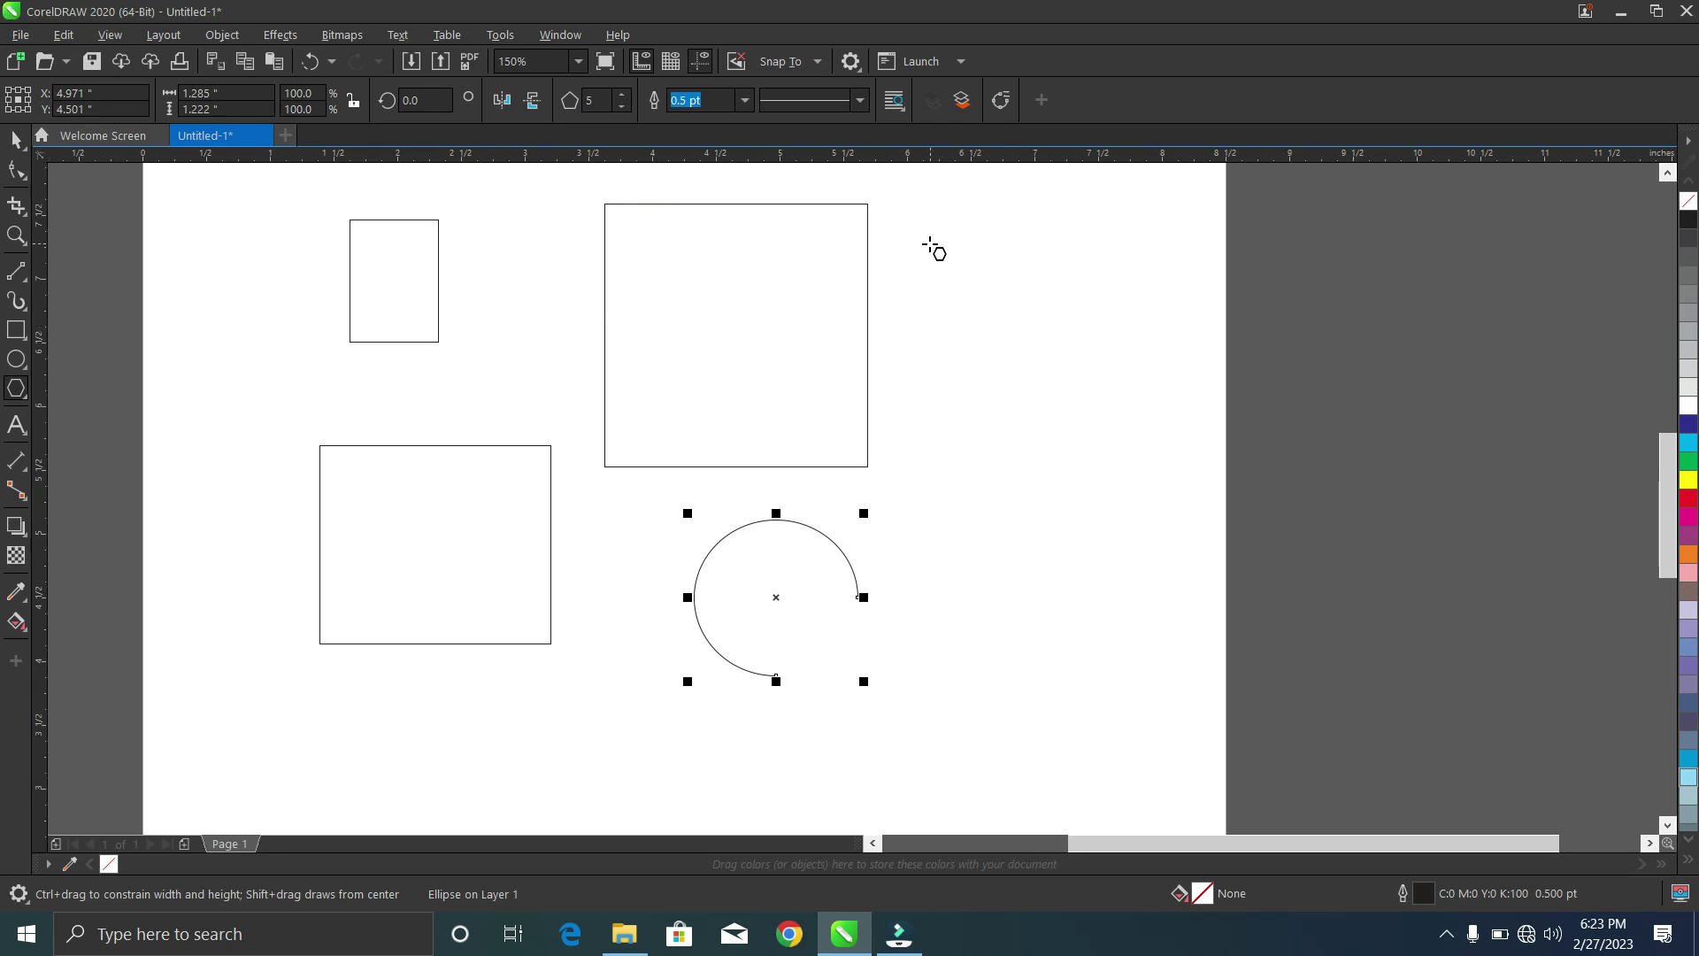
{"action": "left_click_drag", "start_coordinate": [931, 240], "coordinate": [1170, 498]}
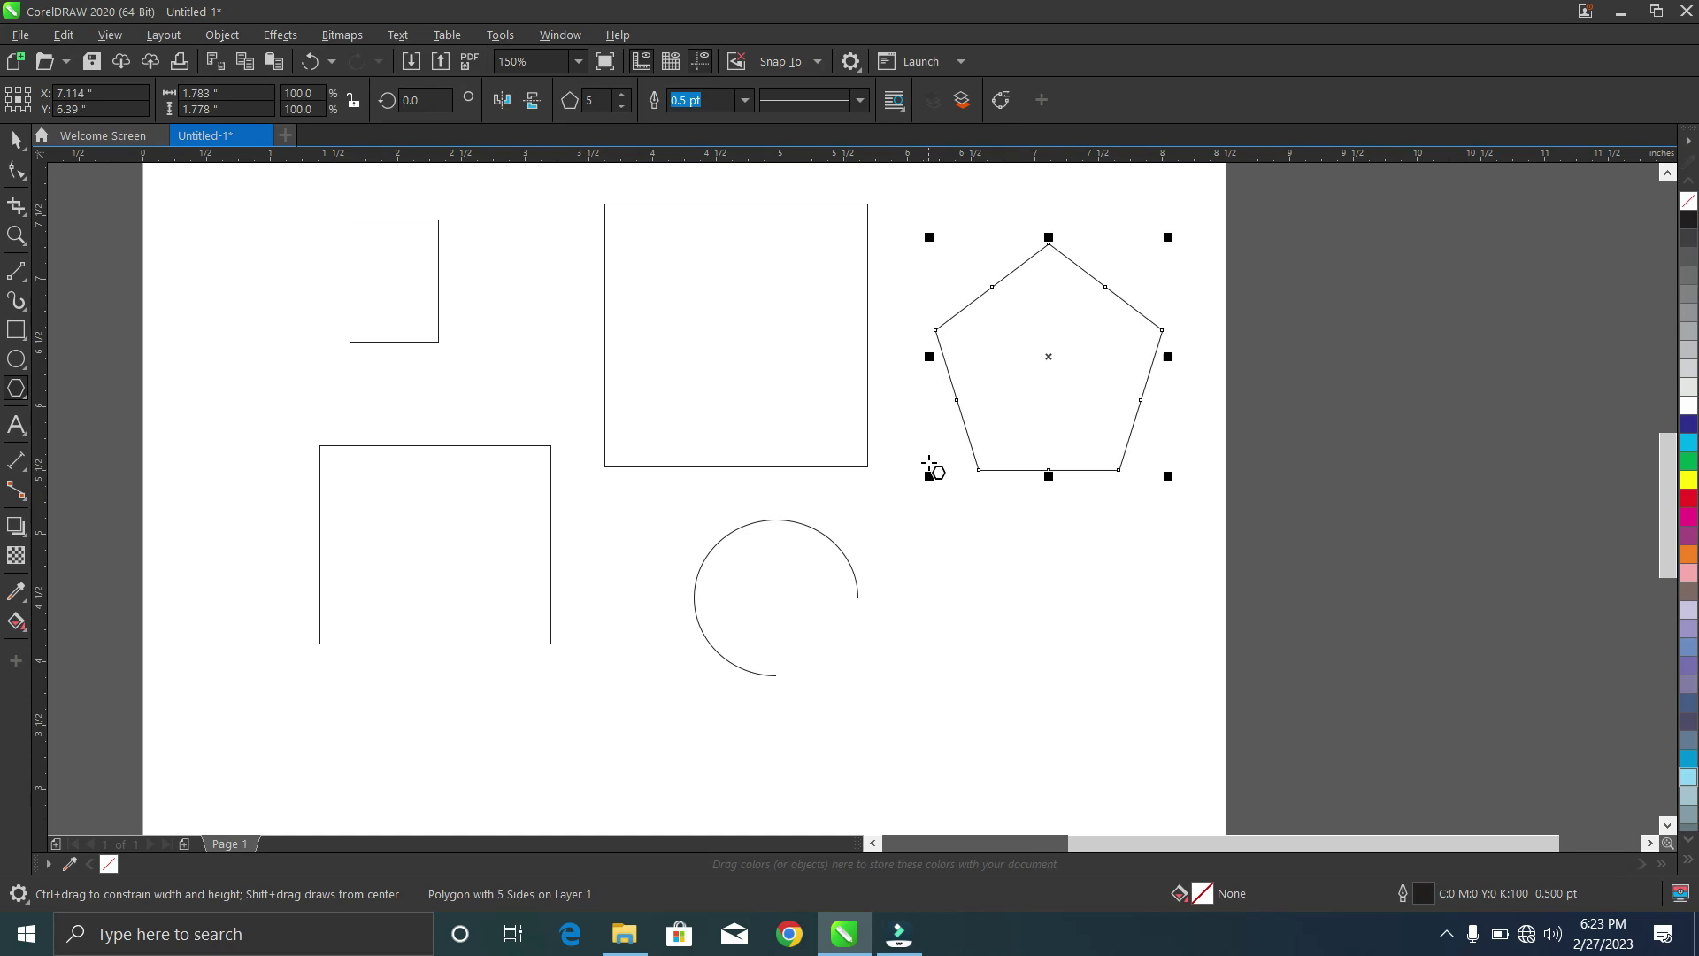
{"action": "left_click", "coordinate": [621, 107]}
{"action": "left_click", "coordinate": [621, 107]}
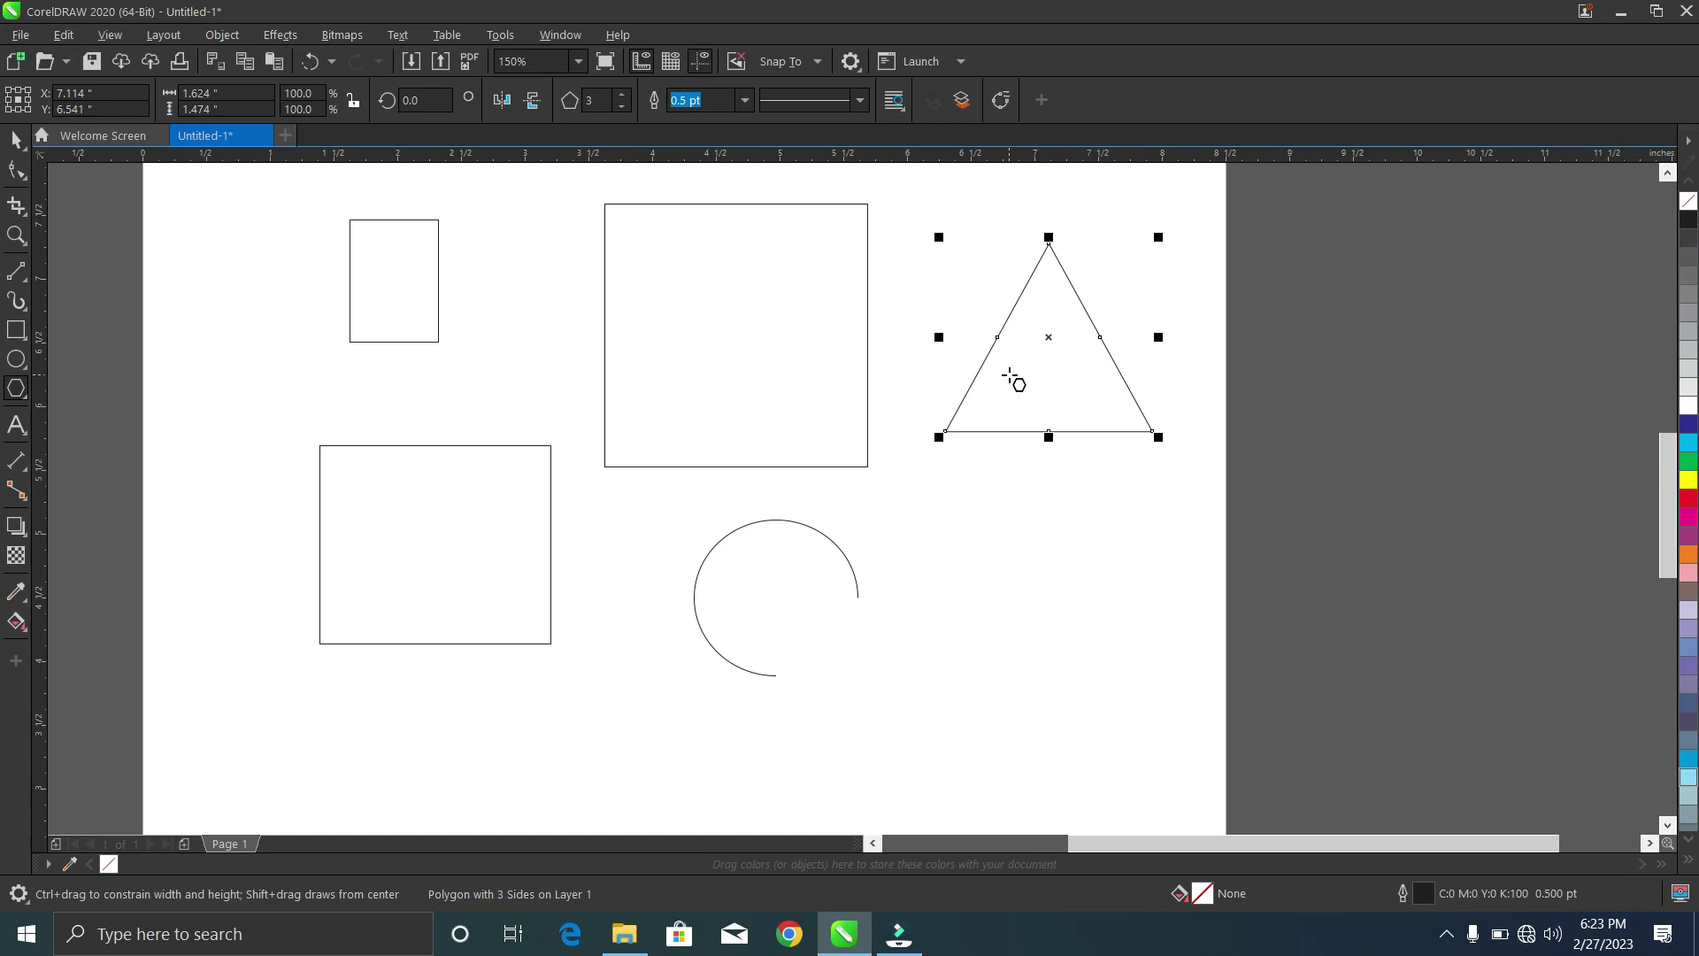
- Raise the polygon to 30 sides so it looks nearly circular
{"action": "left_click", "coordinate": [622, 95]}
{"action": "left_click", "coordinate": [622, 95]}
{"action": "left_click", "coordinate": [623, 95]}
{"action": "left_click", "coordinate": [622, 94]}
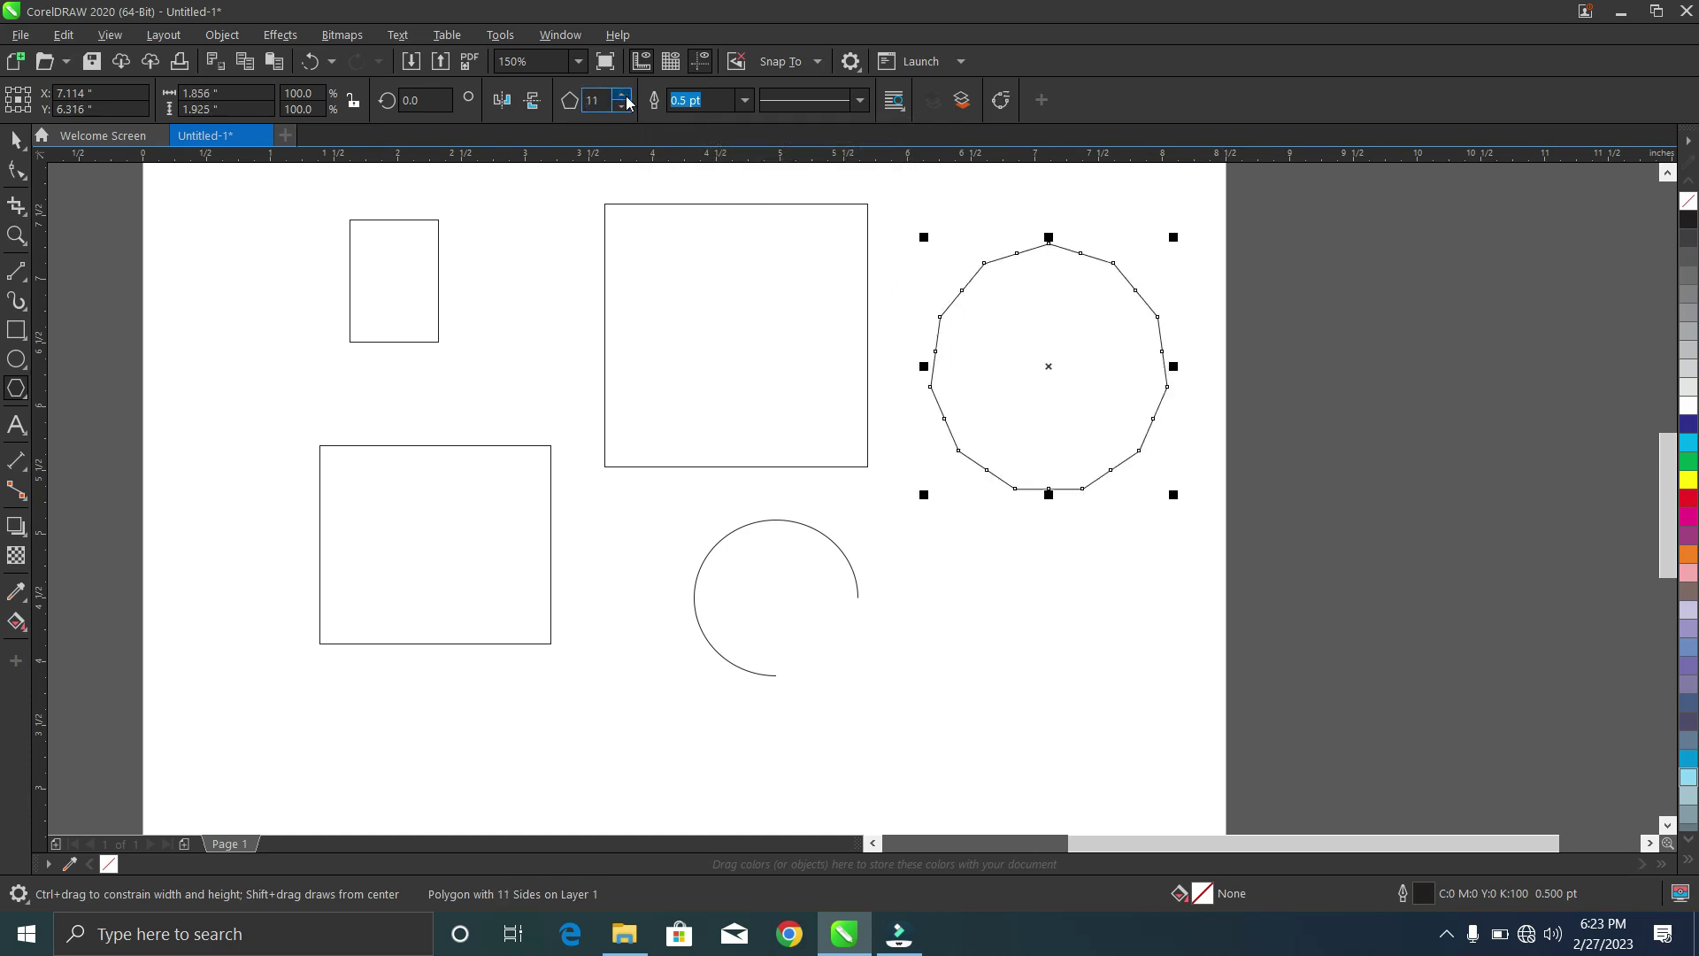
{"action": "left_click", "coordinate": [625, 98]}
{"action": "left_click", "coordinate": [626, 98]}
{"action": "left_click", "coordinate": [626, 97]}
{"action": "left_click", "coordinate": [626, 97]}
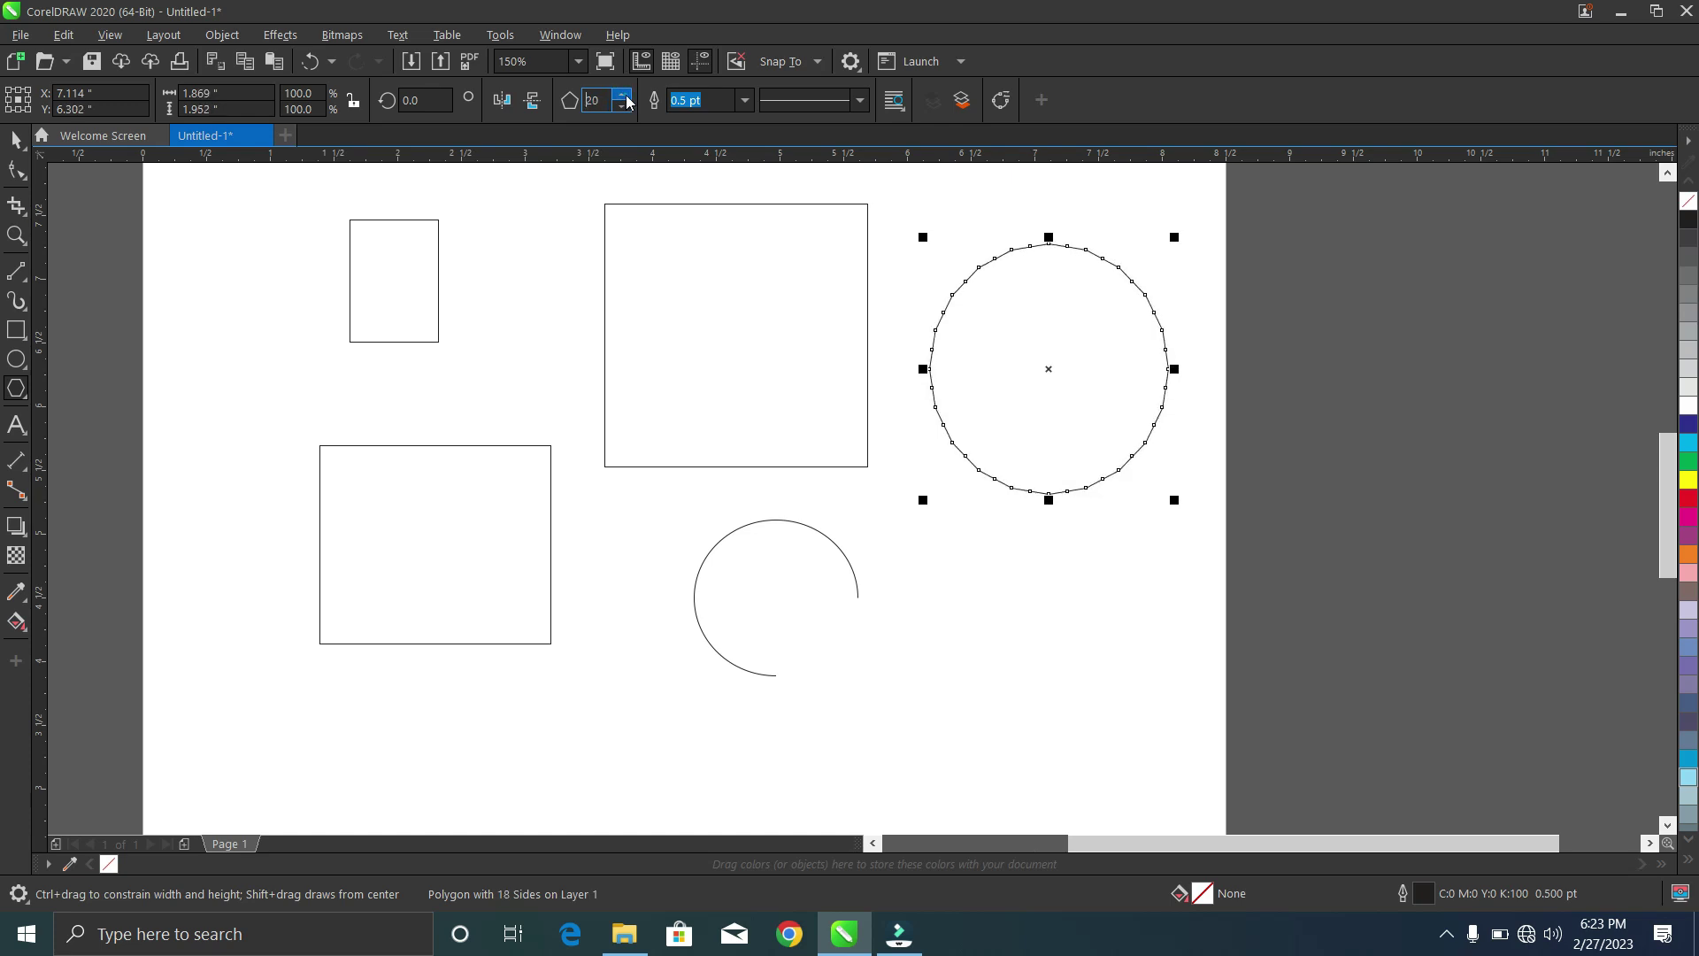
{"action": "left_click", "coordinate": [626, 98]}
{"action": "left_click", "coordinate": [626, 97]}
{"action": "left_click", "coordinate": [626, 97]}
{"action": "left_click", "coordinate": [626, 97]}
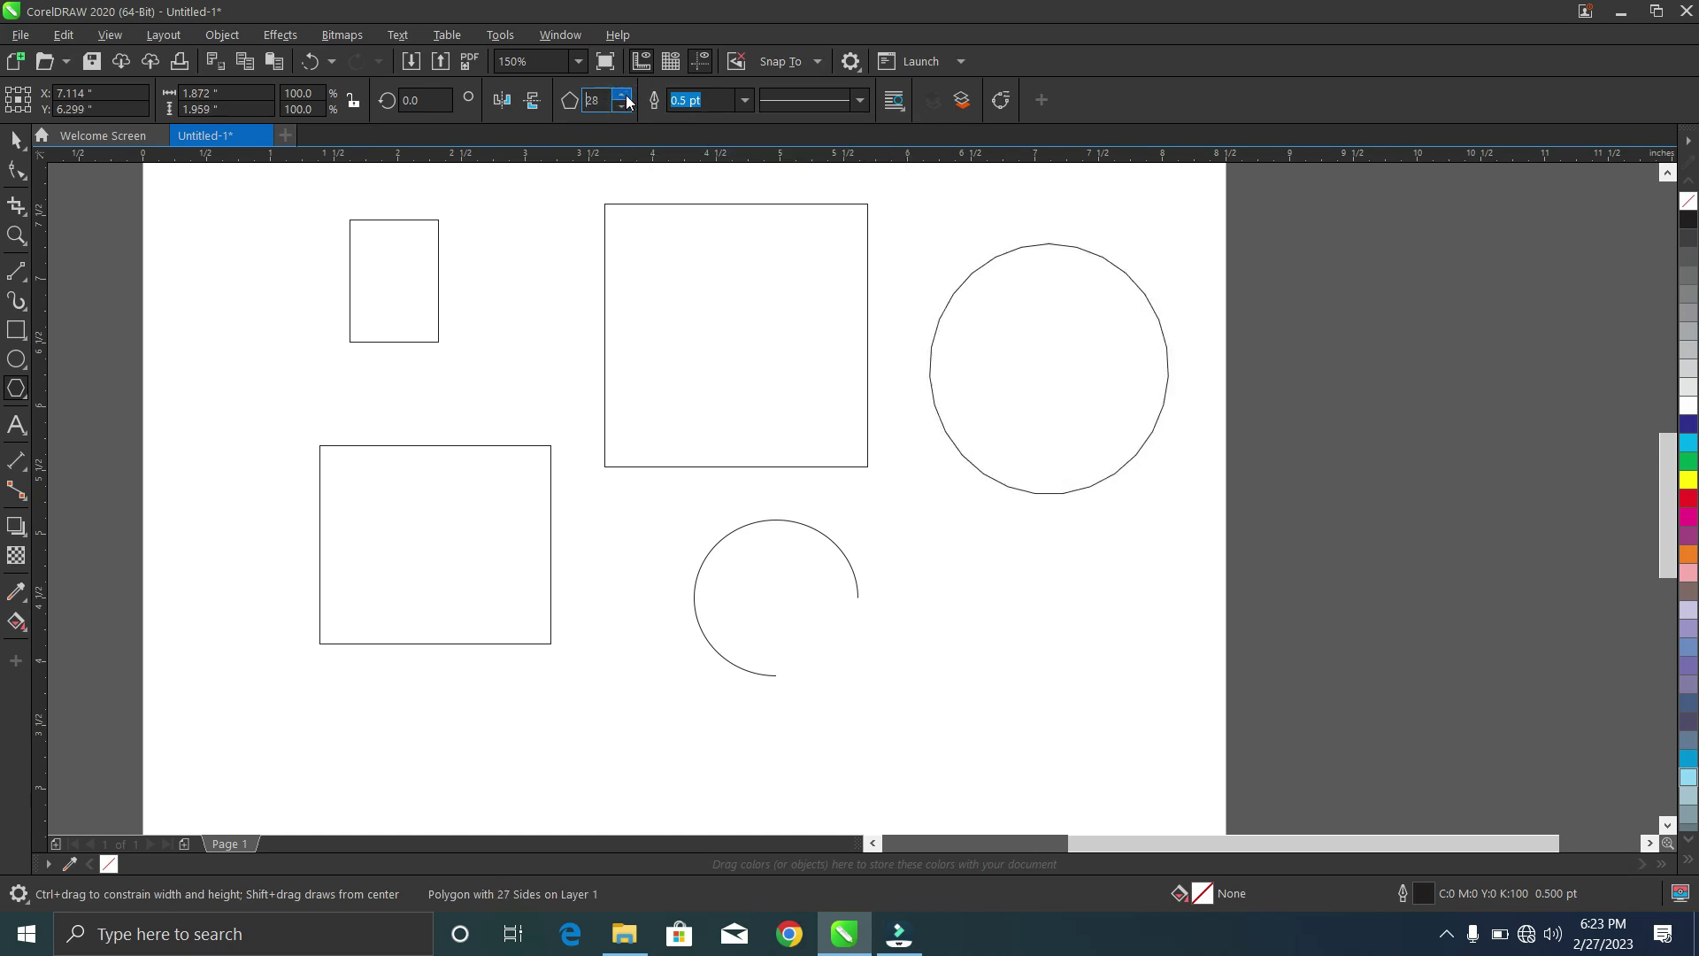
{"action": "left_click", "coordinate": [626, 97]}
{"action": "left_click", "coordinate": [626, 98]}
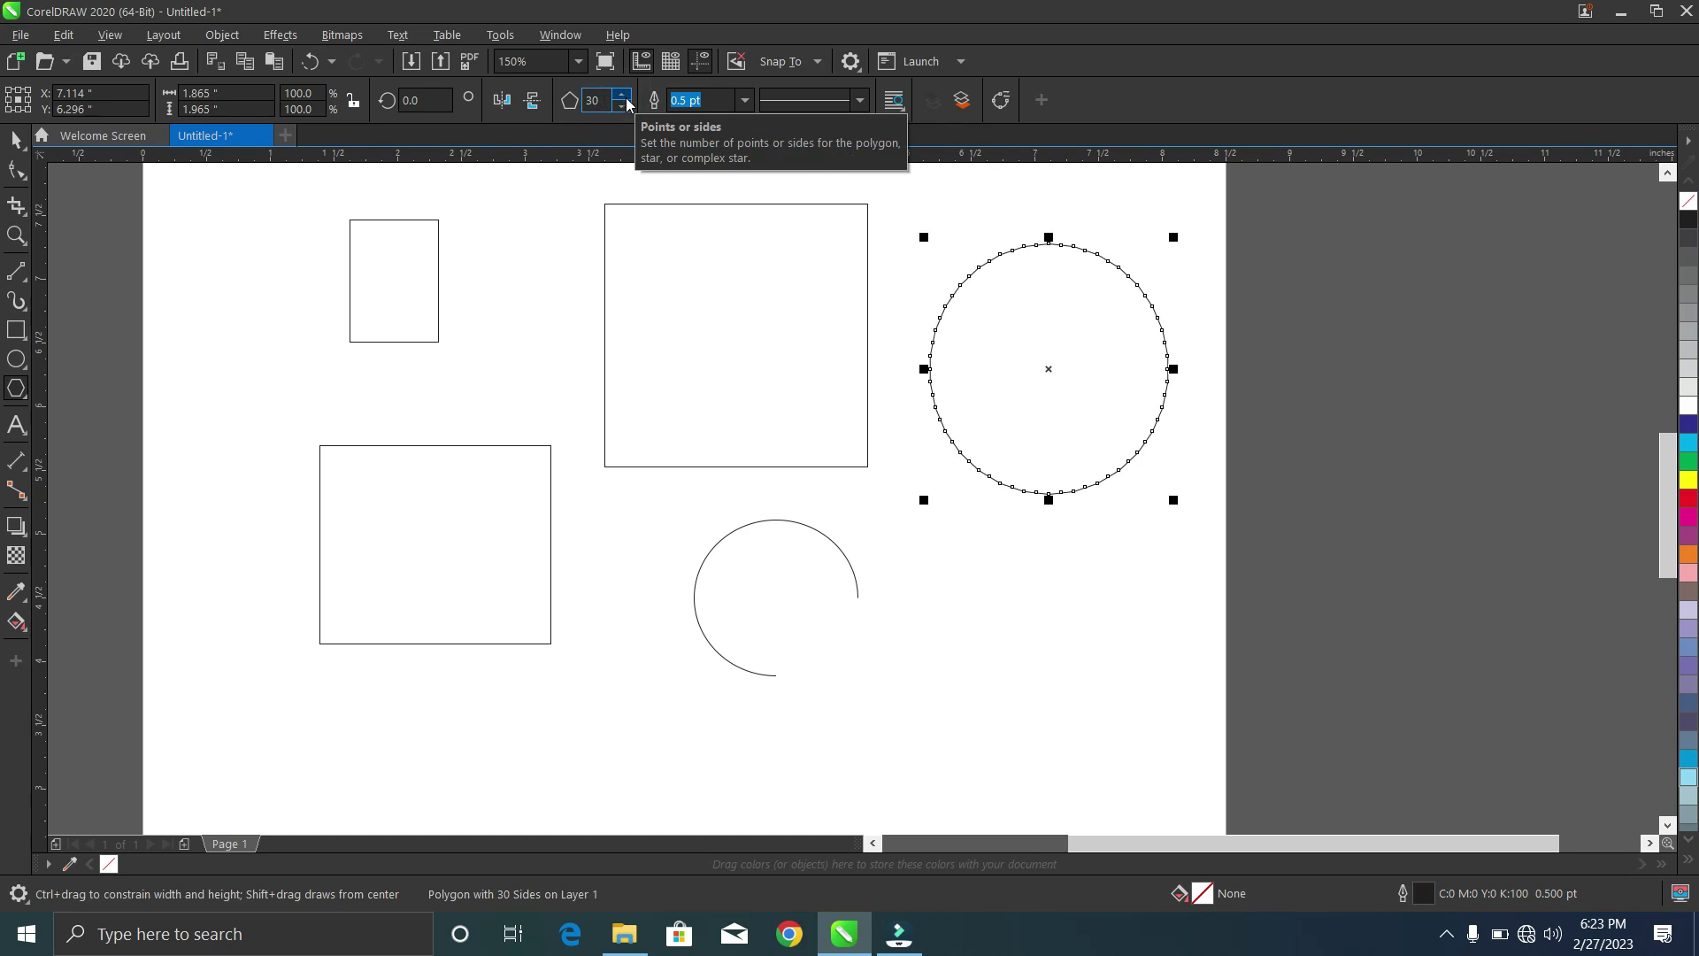
{"action": "left_click", "coordinate": [29, 403]}
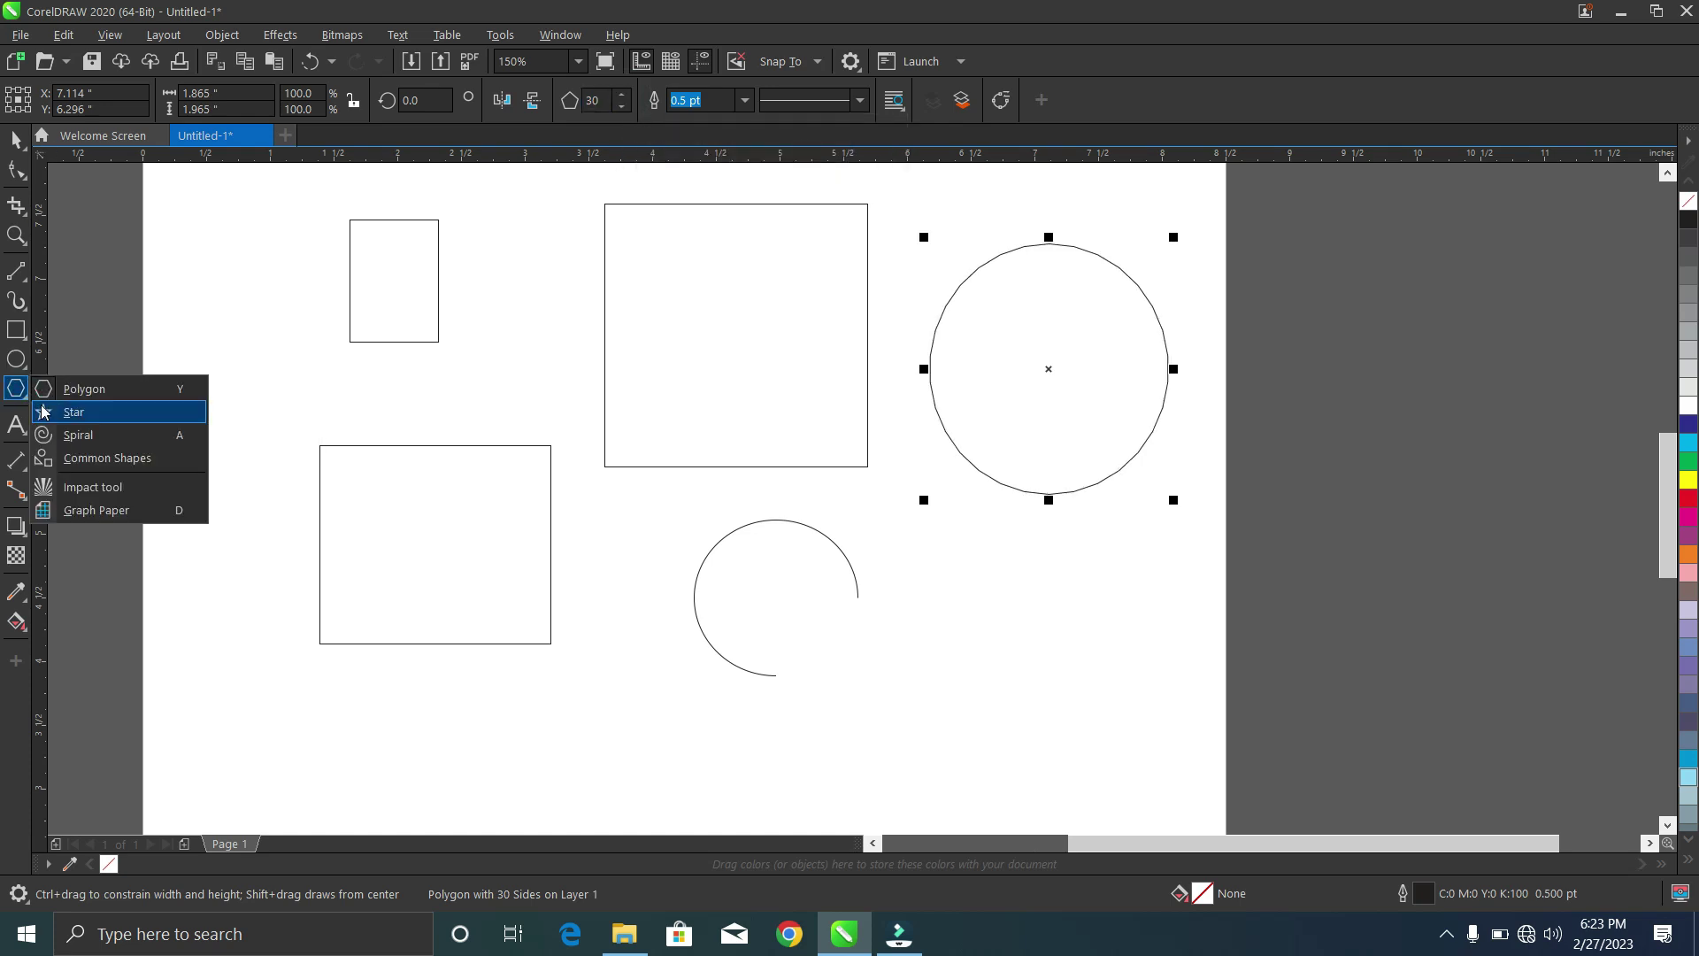
- Draw an 8-pointed star overlapping the lower-left rectangle's corner
{"action": "left_click", "coordinate": [92, 413]}
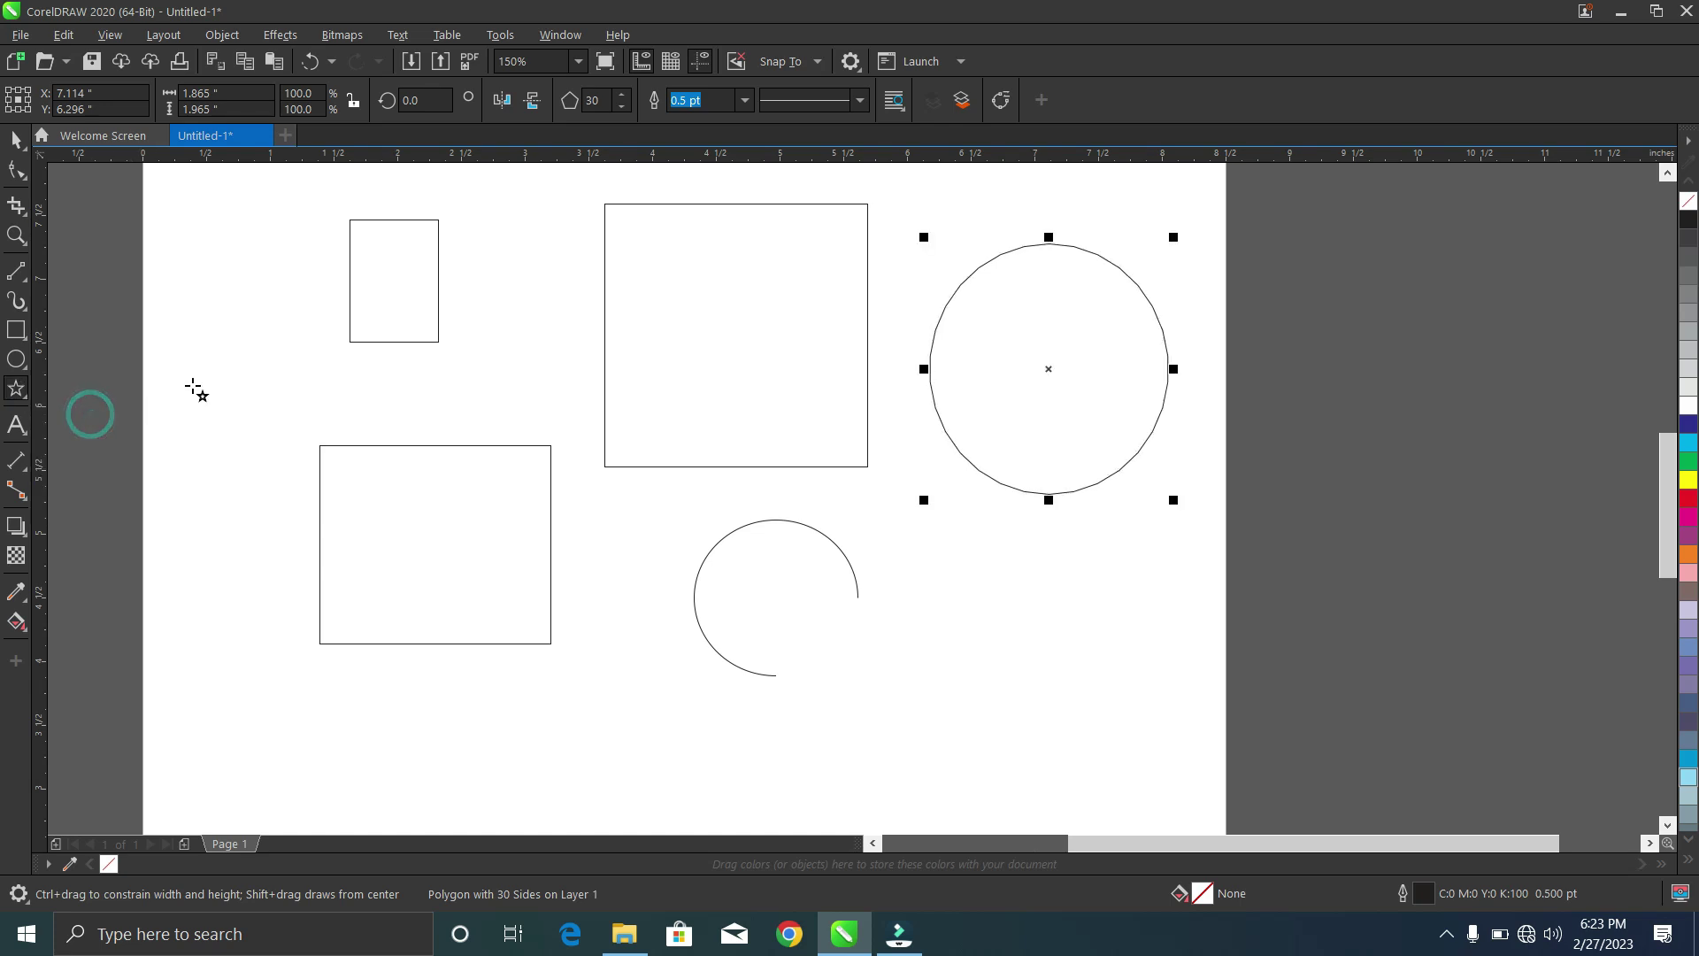
{"action": "mouse_move", "coordinate": [227, 371]}
{"action": "left_mouse_down"}
{"action": "mouse_move", "coordinate": [315, 428]}
{"action": "mouse_move", "coordinate": [349, 556]}
{"action": "mouse_move", "coordinate": [348, 542]}
{"action": "left_mouse_up"}
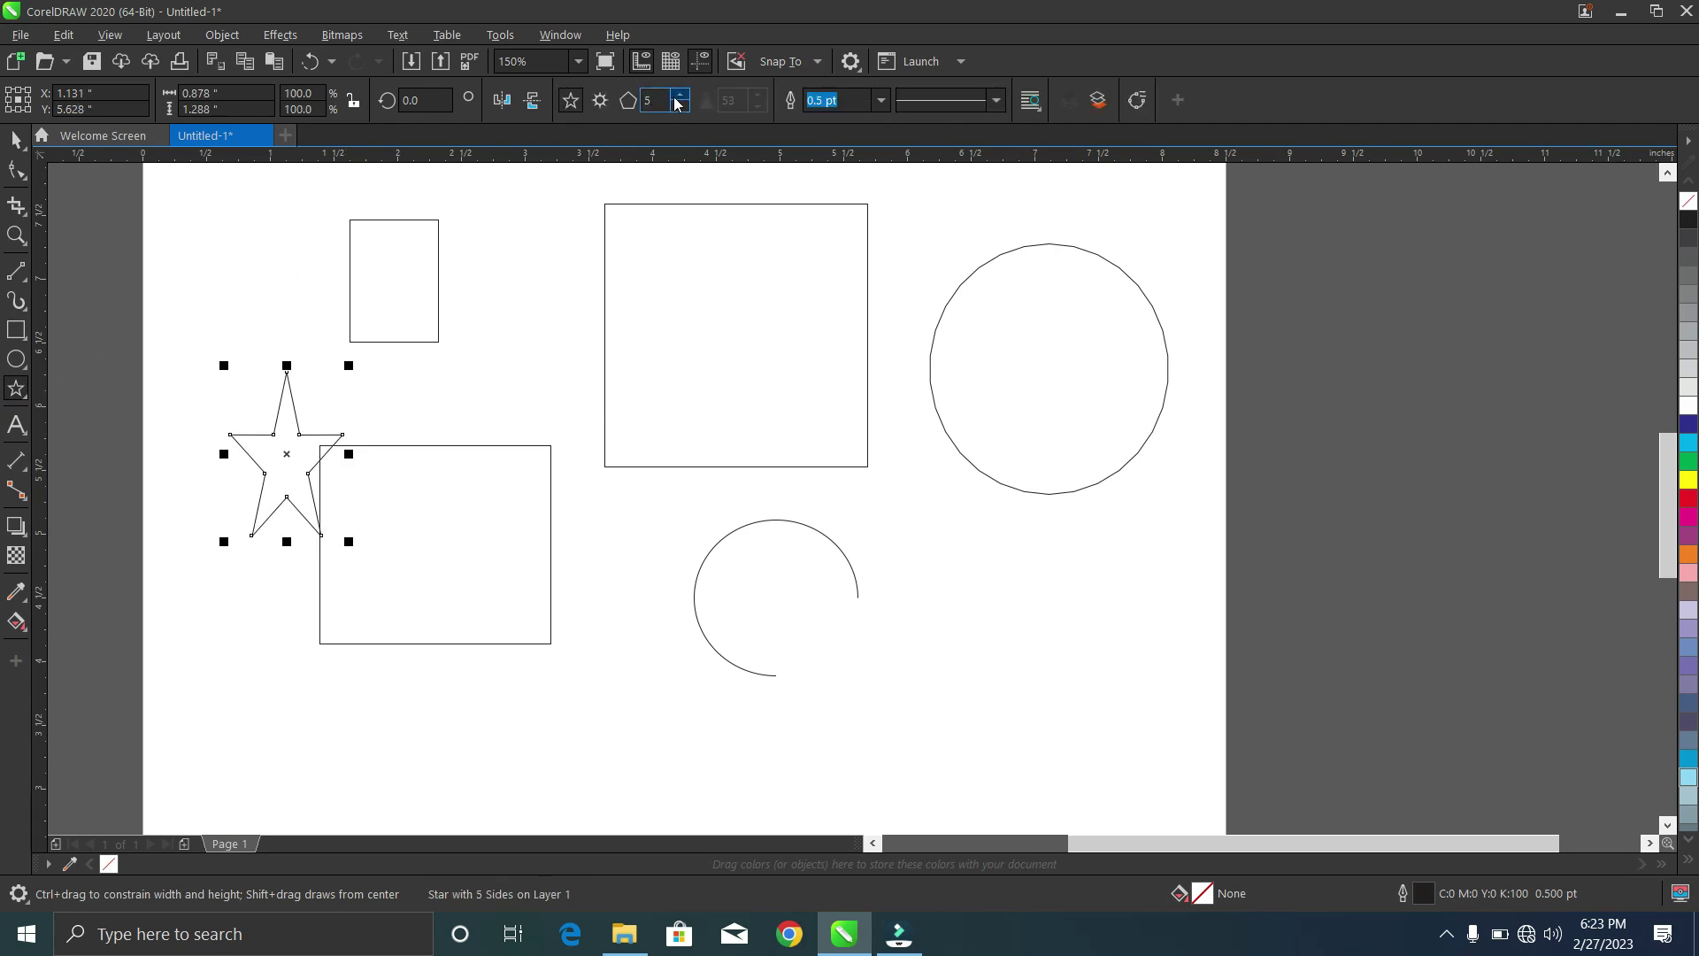
{"action": "left_click", "coordinate": [681, 95]}
{"action": "left_click", "coordinate": [681, 95]}
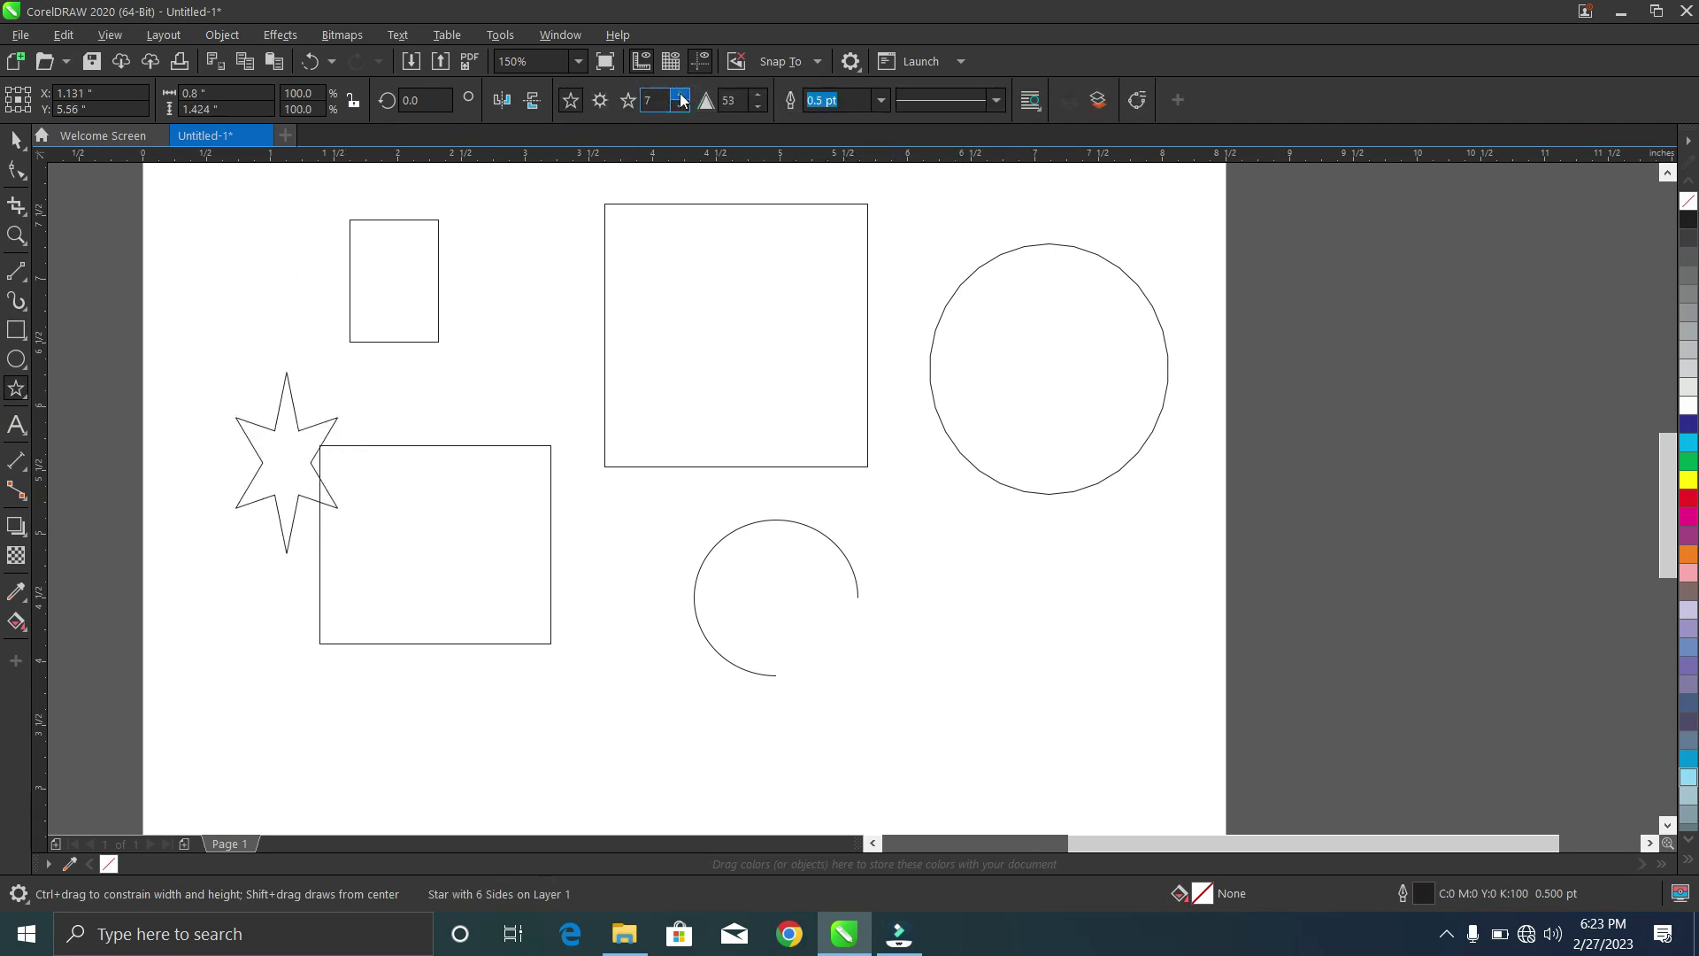
{"action": "left_click", "coordinate": [681, 95]}
- Draw a four-turn spiral below the lower-left rectangle
{"action": "left_click", "coordinate": [20, 392]}
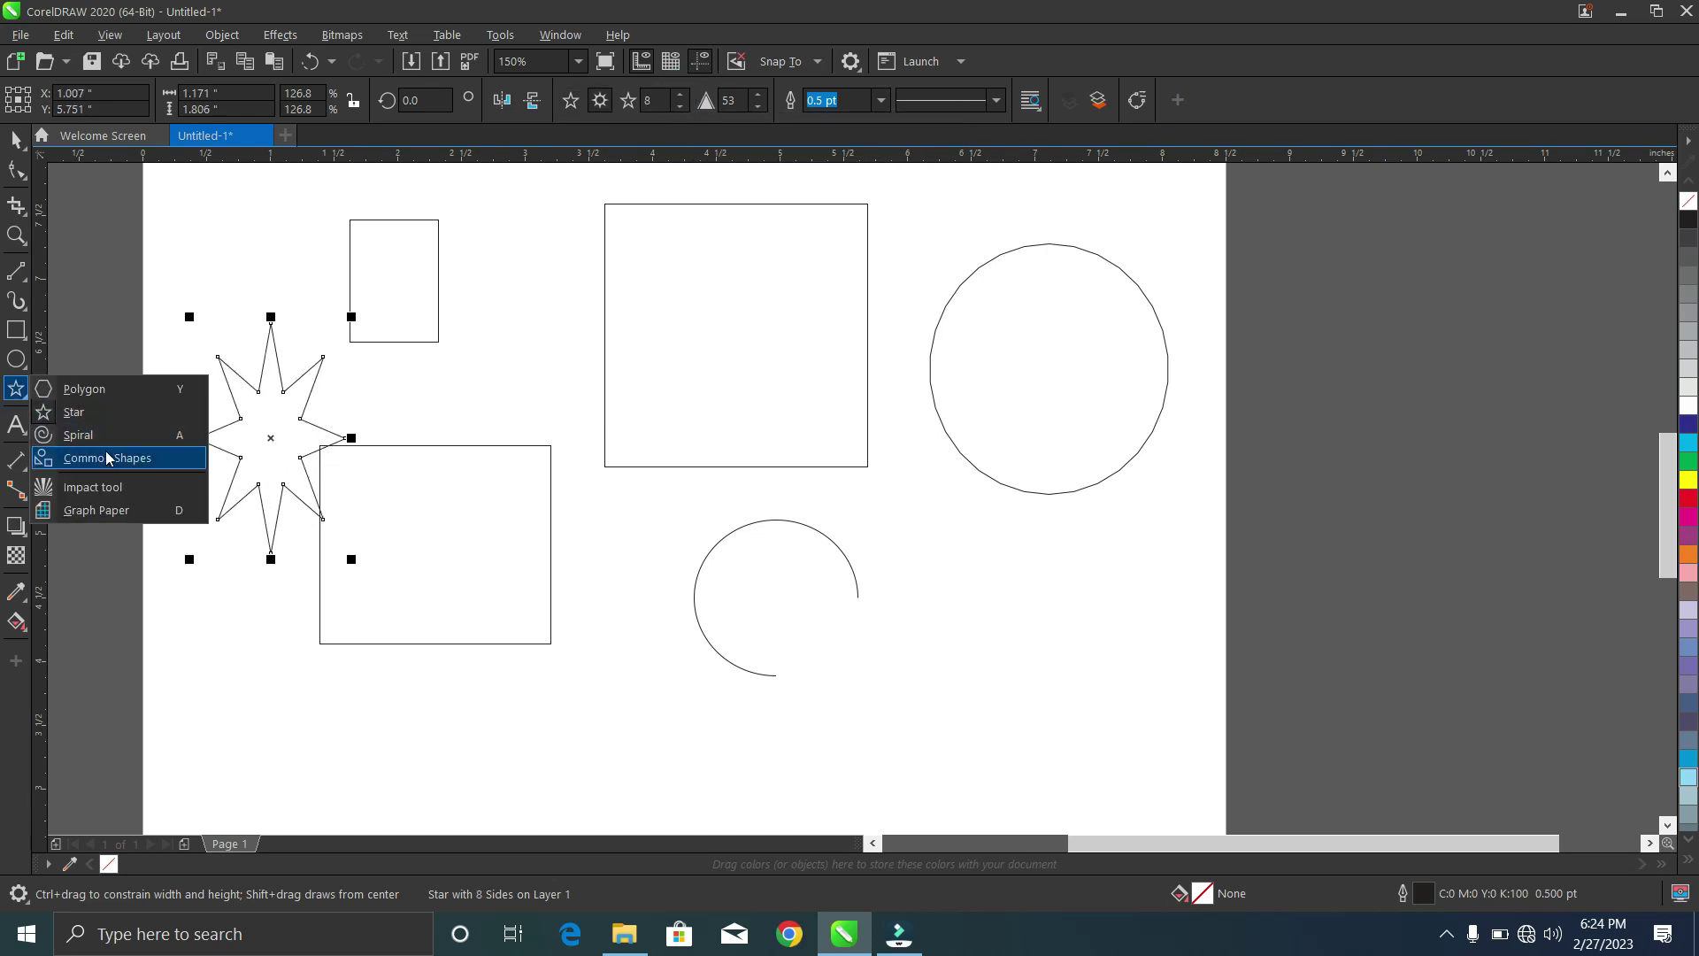
{"action": "left_click", "coordinate": [82, 436]}
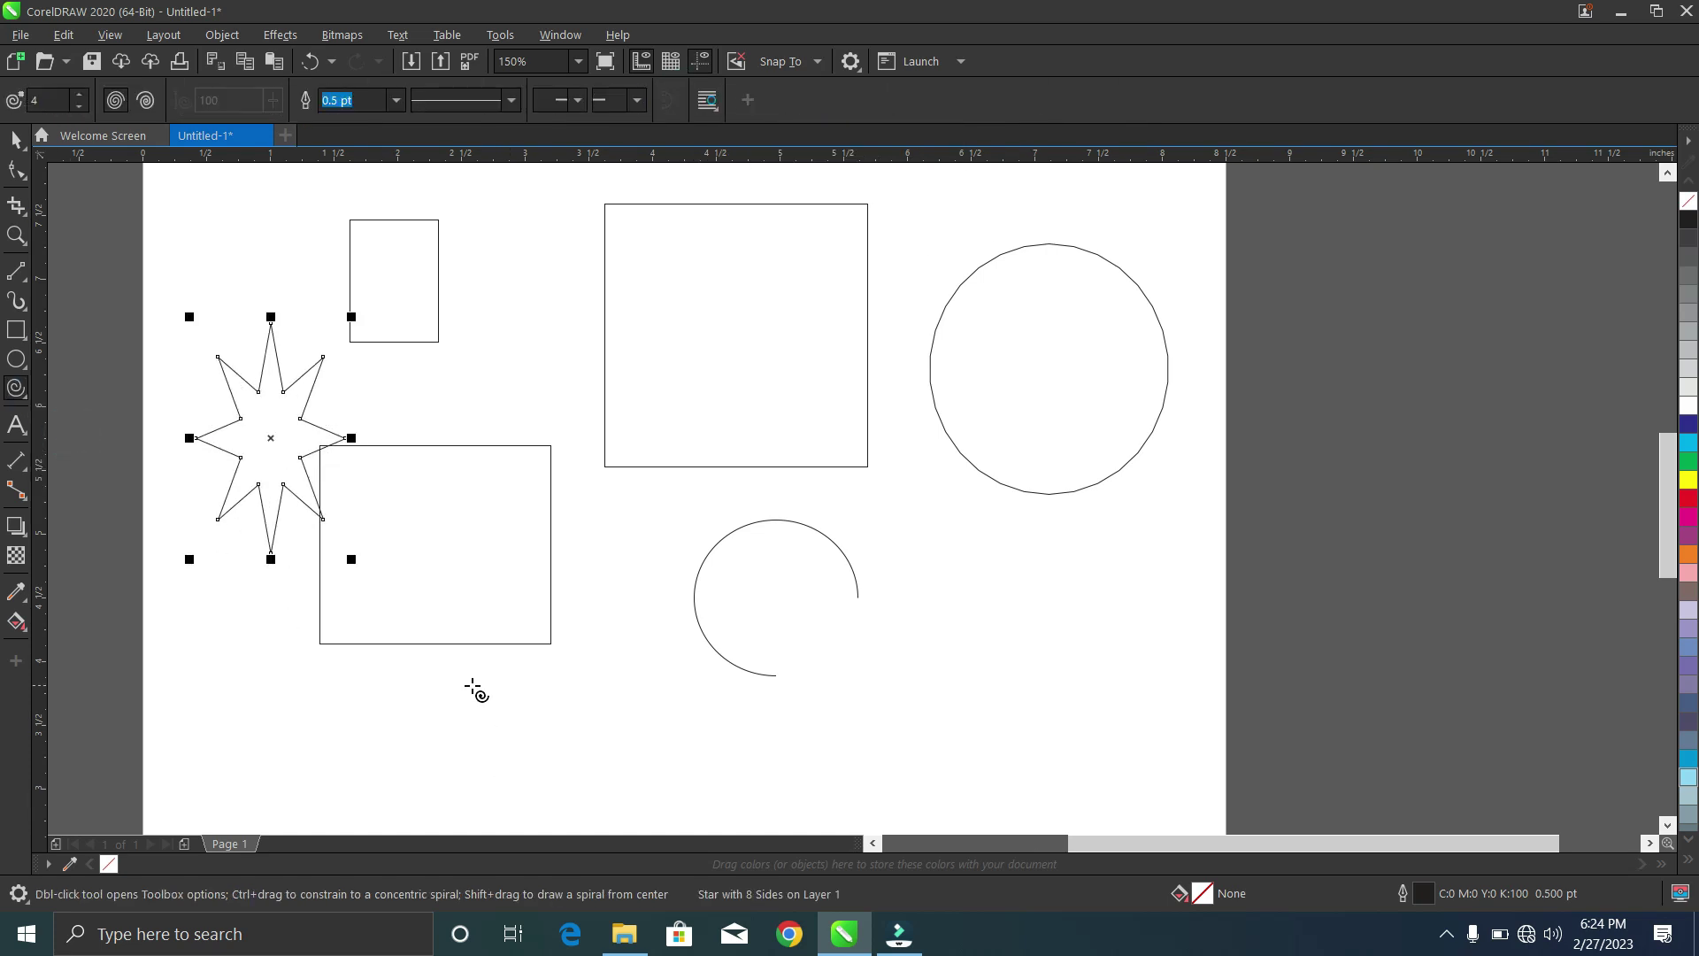
{"action": "left_click_drag", "start_coordinate": [425, 662], "coordinate": [659, 805]}
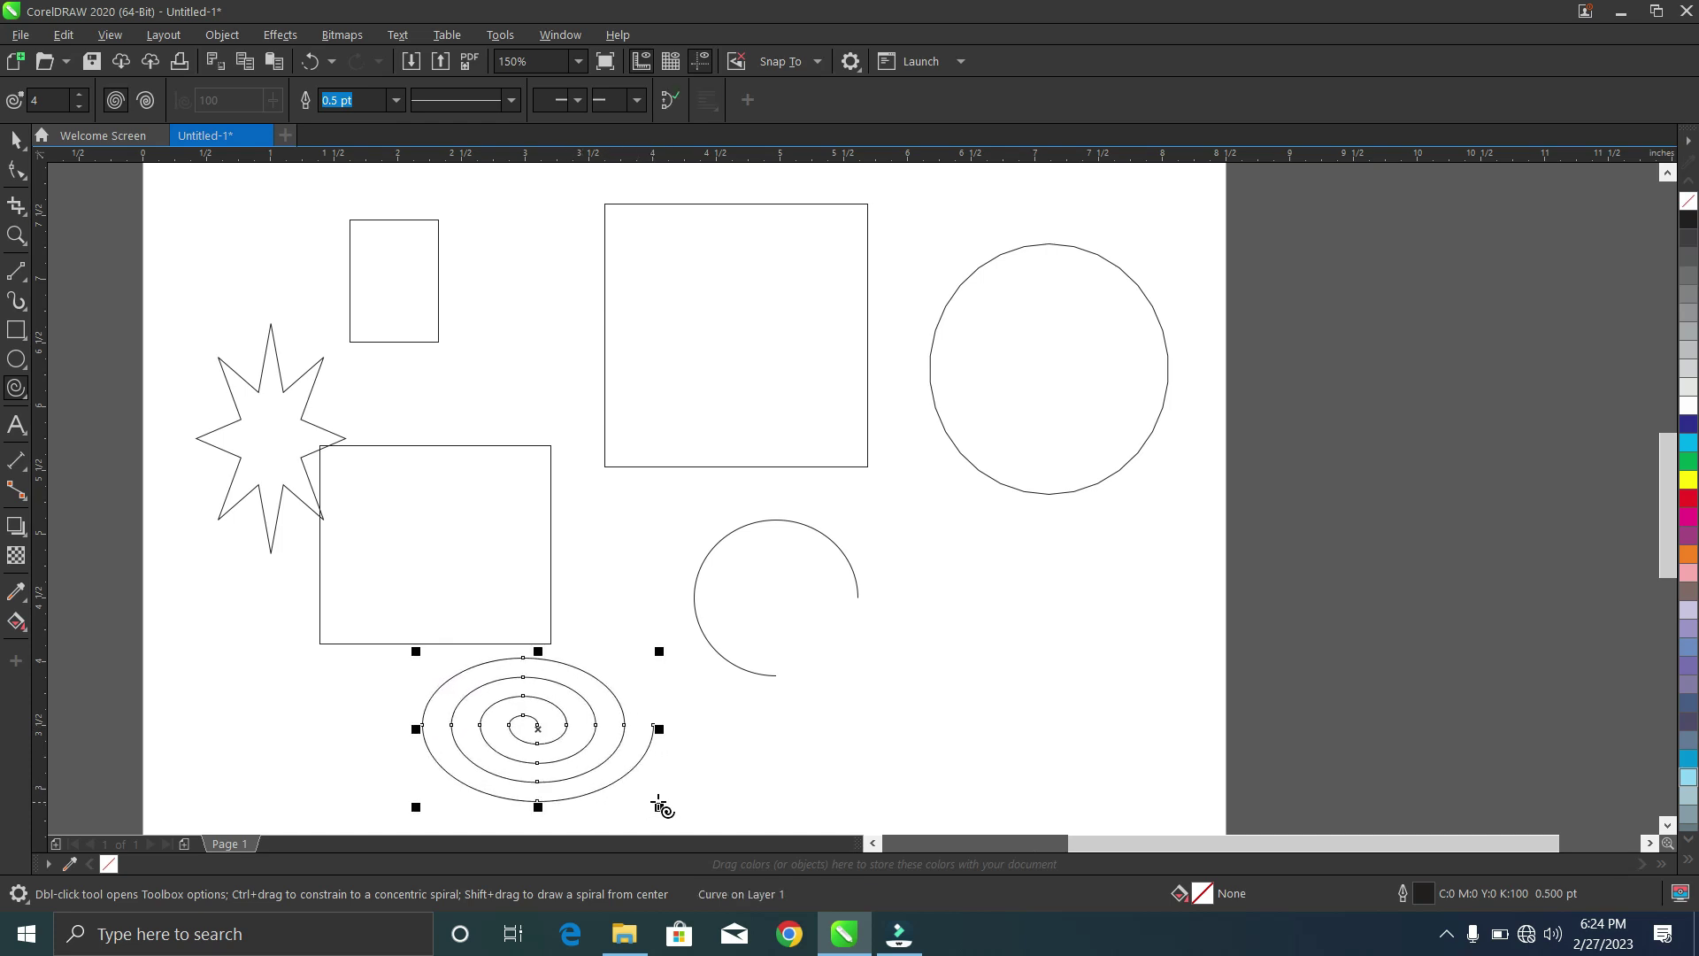
{"action": "left_click", "coordinate": [26, 403]}
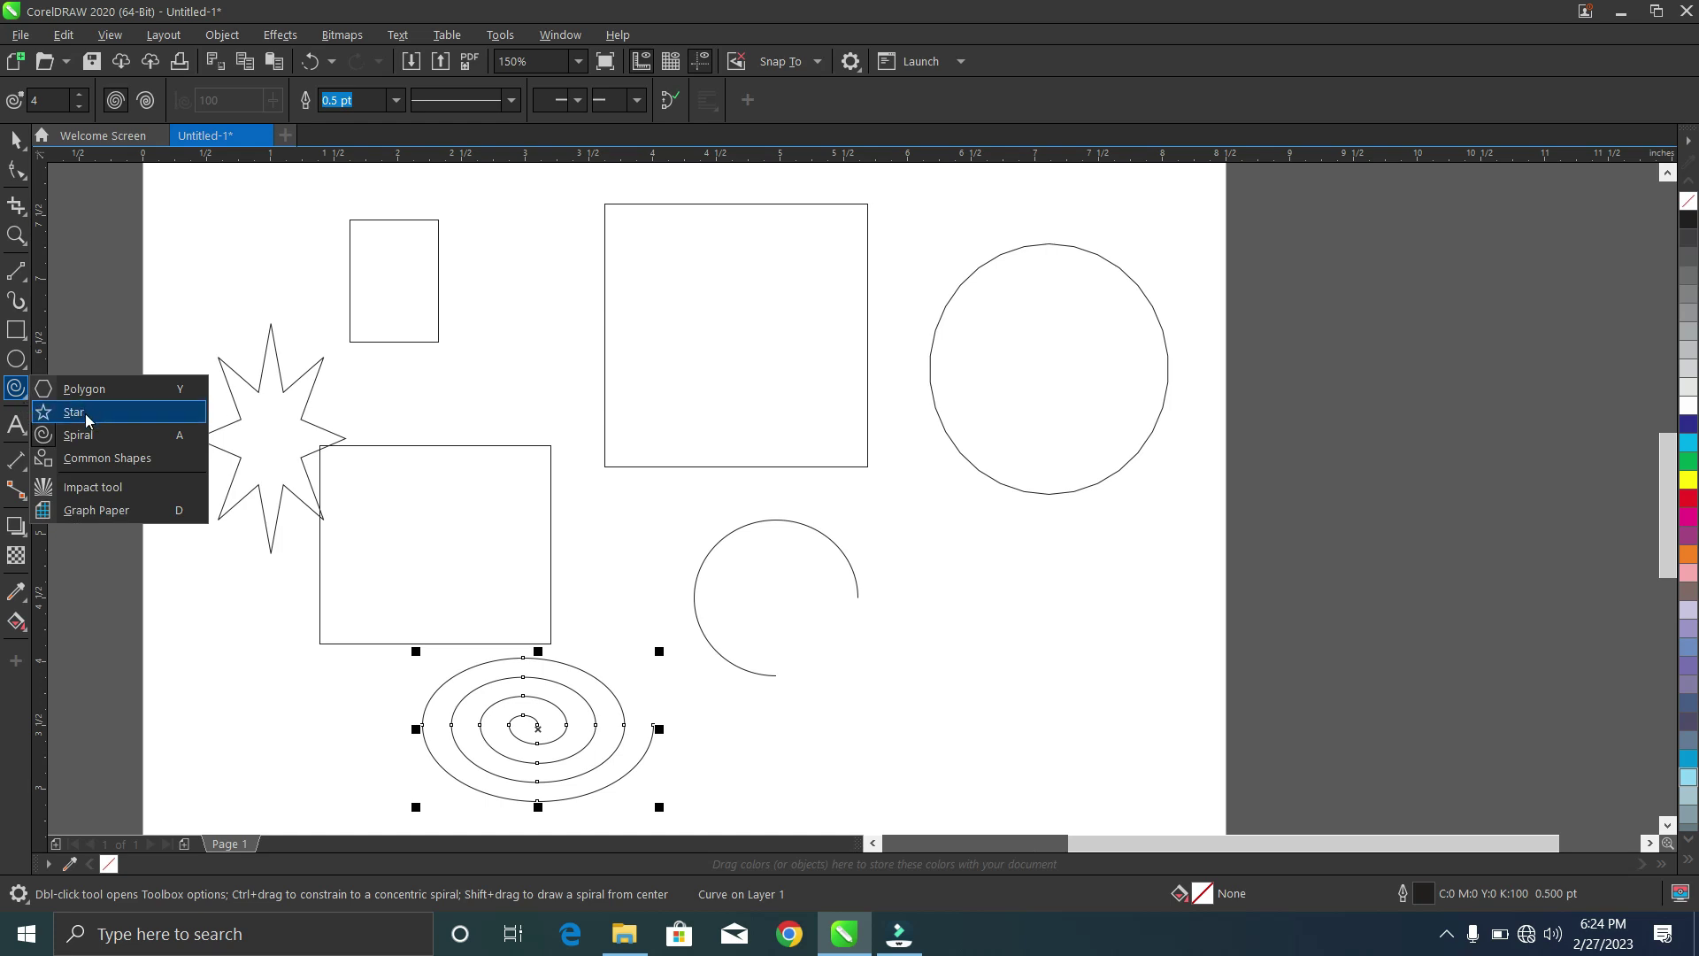
- Draw a right-pointing common-shape arrow below the circle with a 24.0 pt outline
{"action": "left_click", "coordinate": [68, 459]}
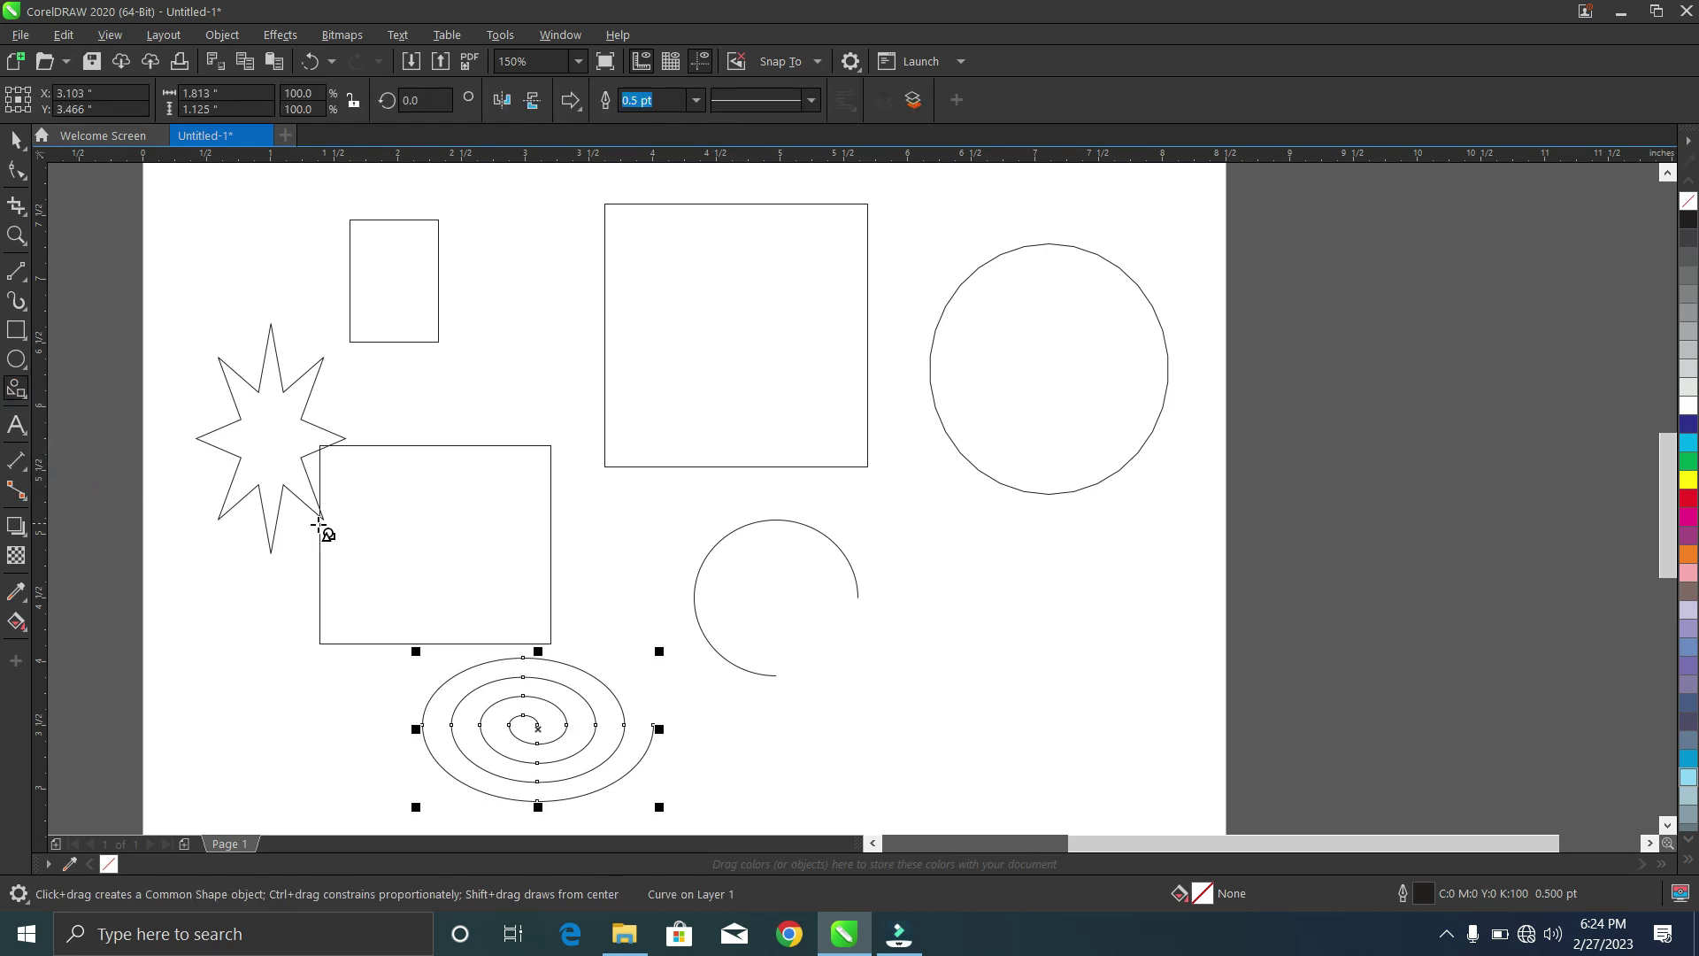
{"action": "mouse_move", "coordinate": [951, 534]}
{"action": "left_mouse_down"}
{"action": "mouse_move", "coordinate": [986, 623]}
{"action": "mouse_move", "coordinate": [1094, 686]}
{"action": "mouse_move", "coordinate": [1130, 656]}
{"action": "mouse_move", "coordinate": [1124, 670]}
{"action": "left_mouse_up"}
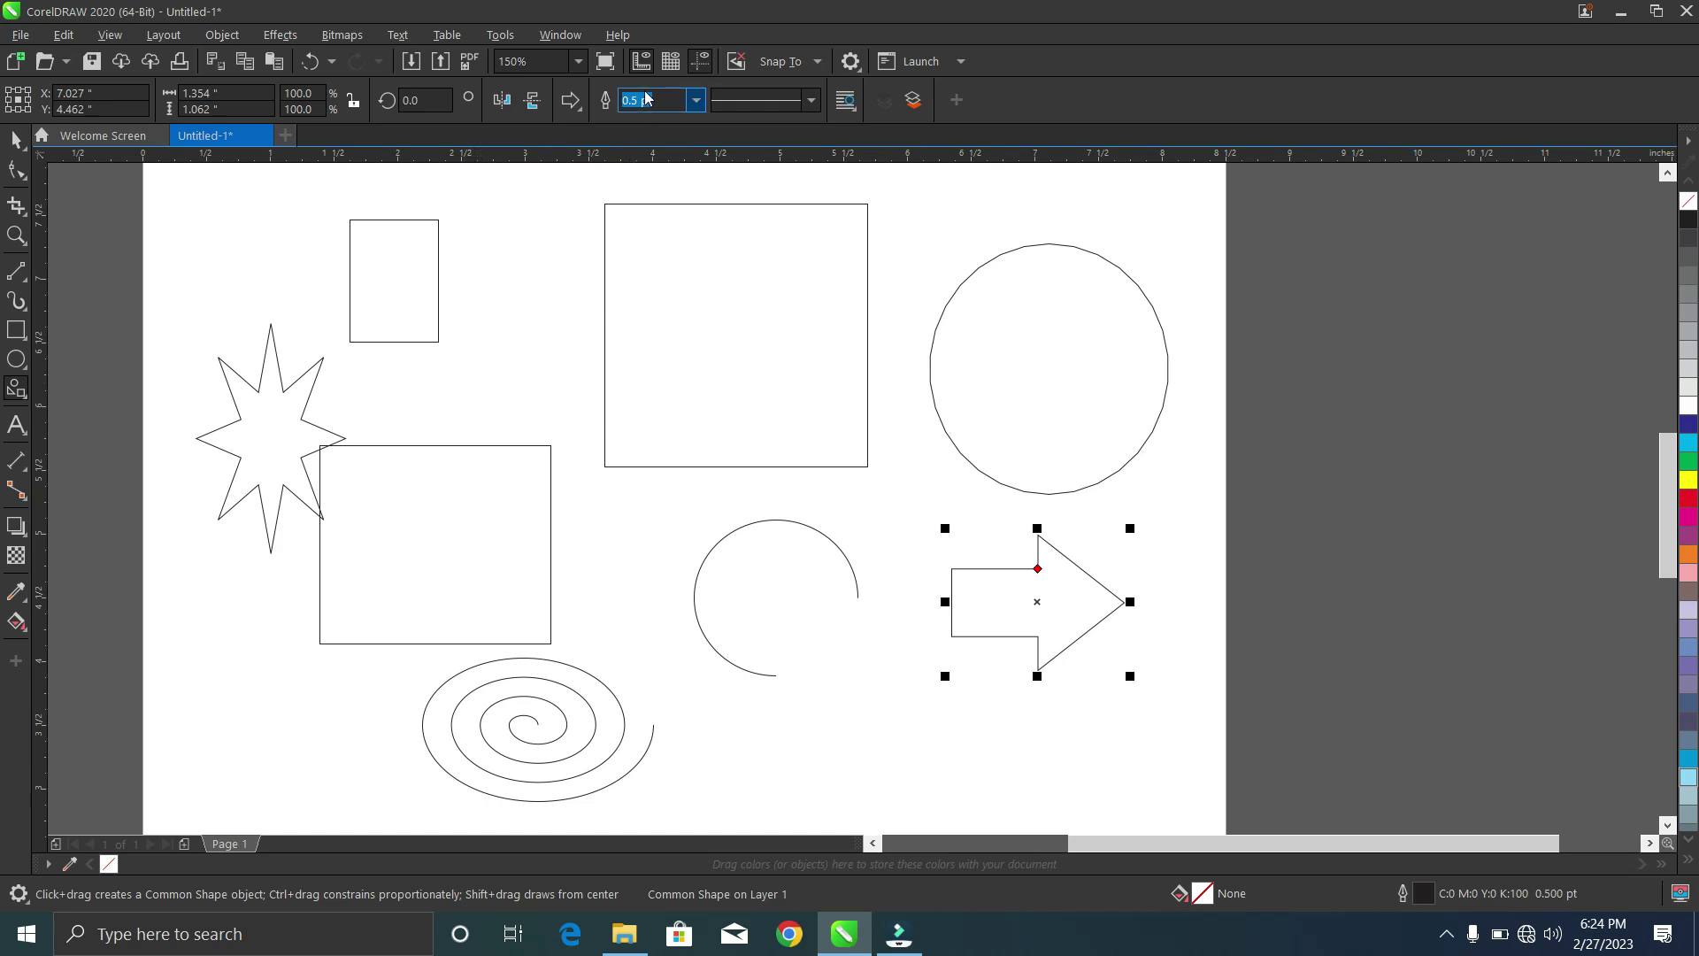
{"action": "left_click", "coordinate": [696, 101]}
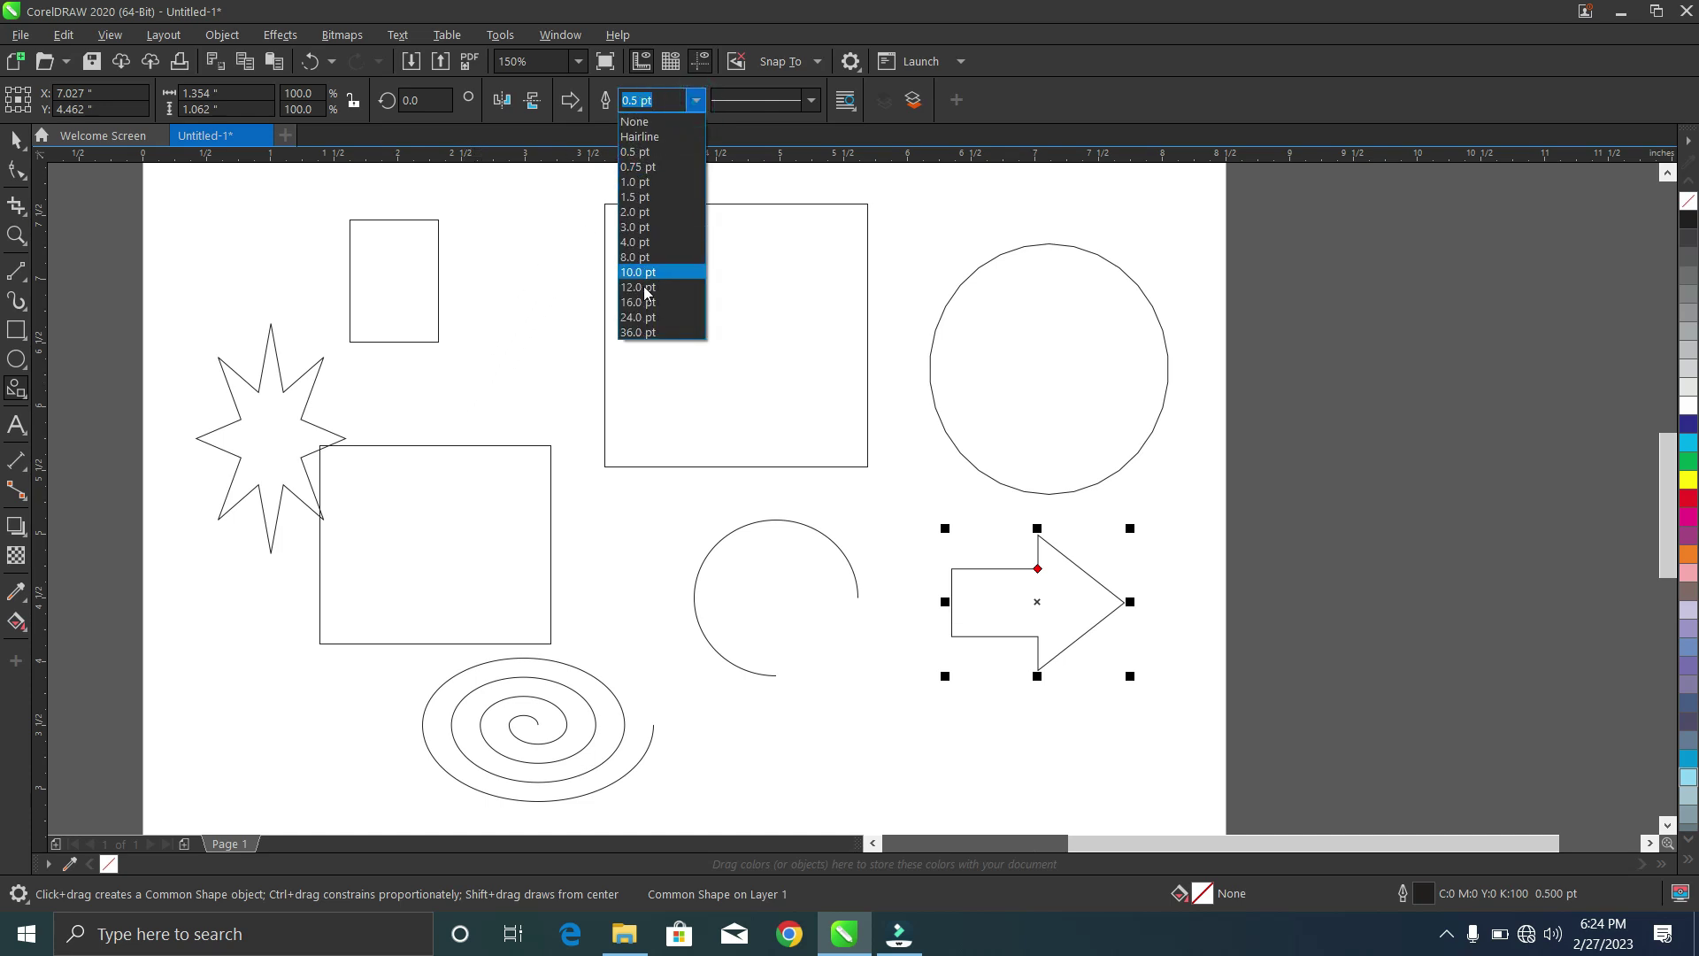
{"action": "left_click", "coordinate": [637, 319]}
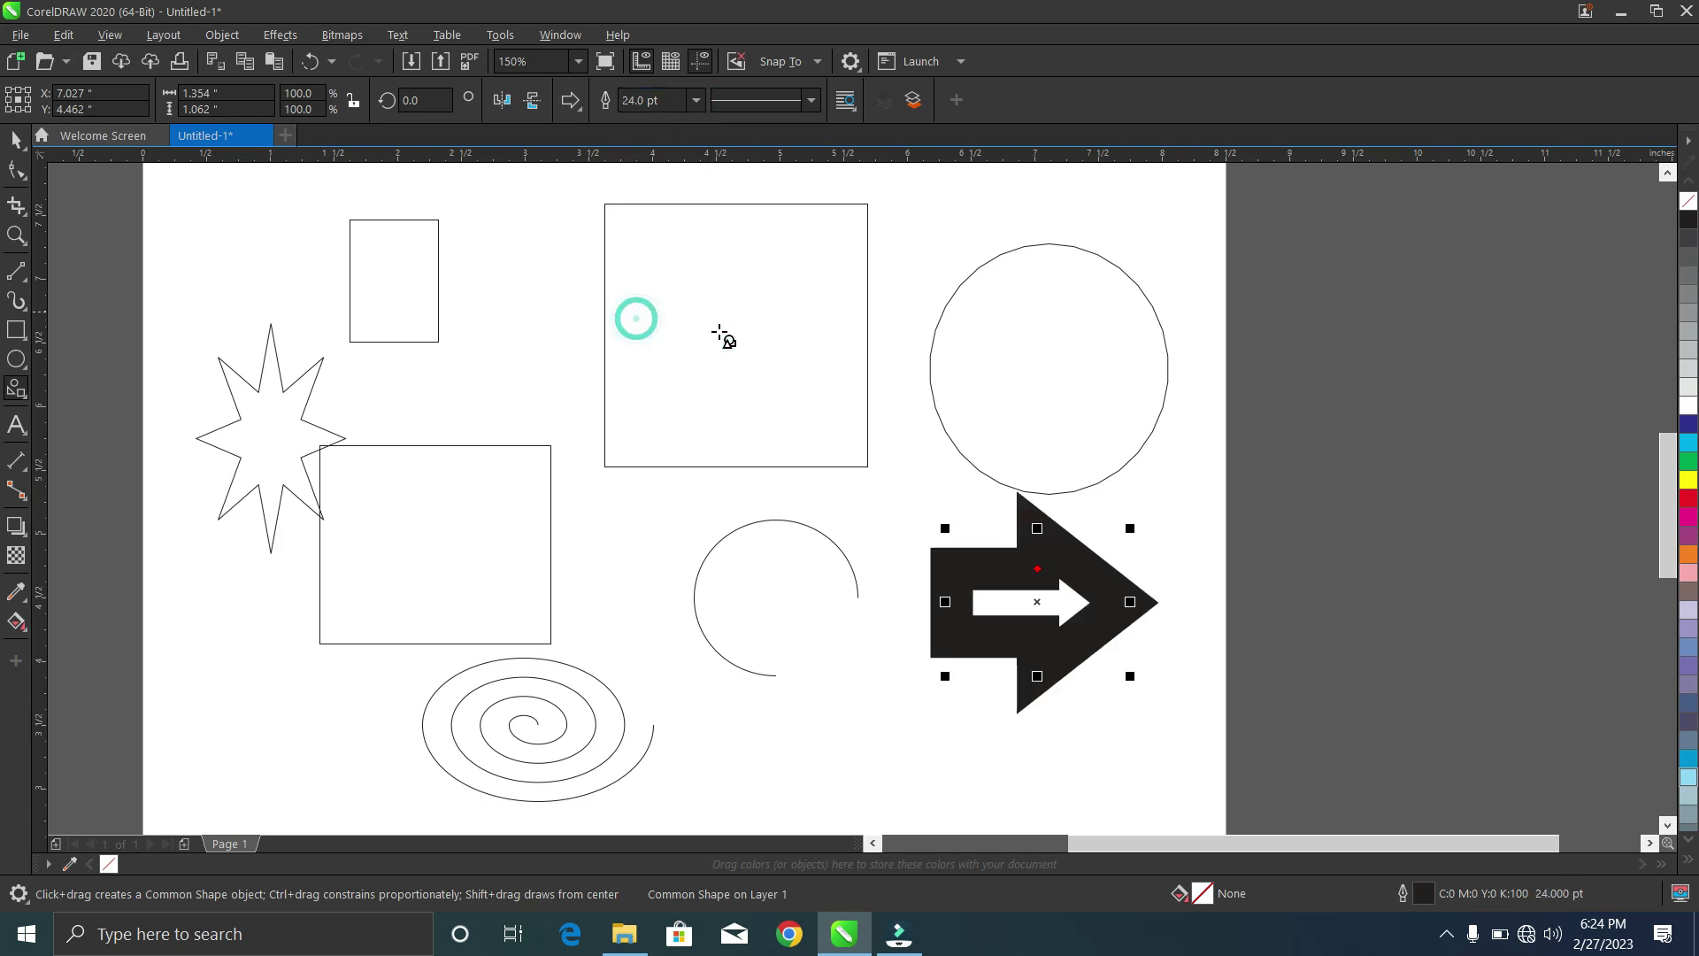
{"action": "left_click", "coordinate": [580, 112]}
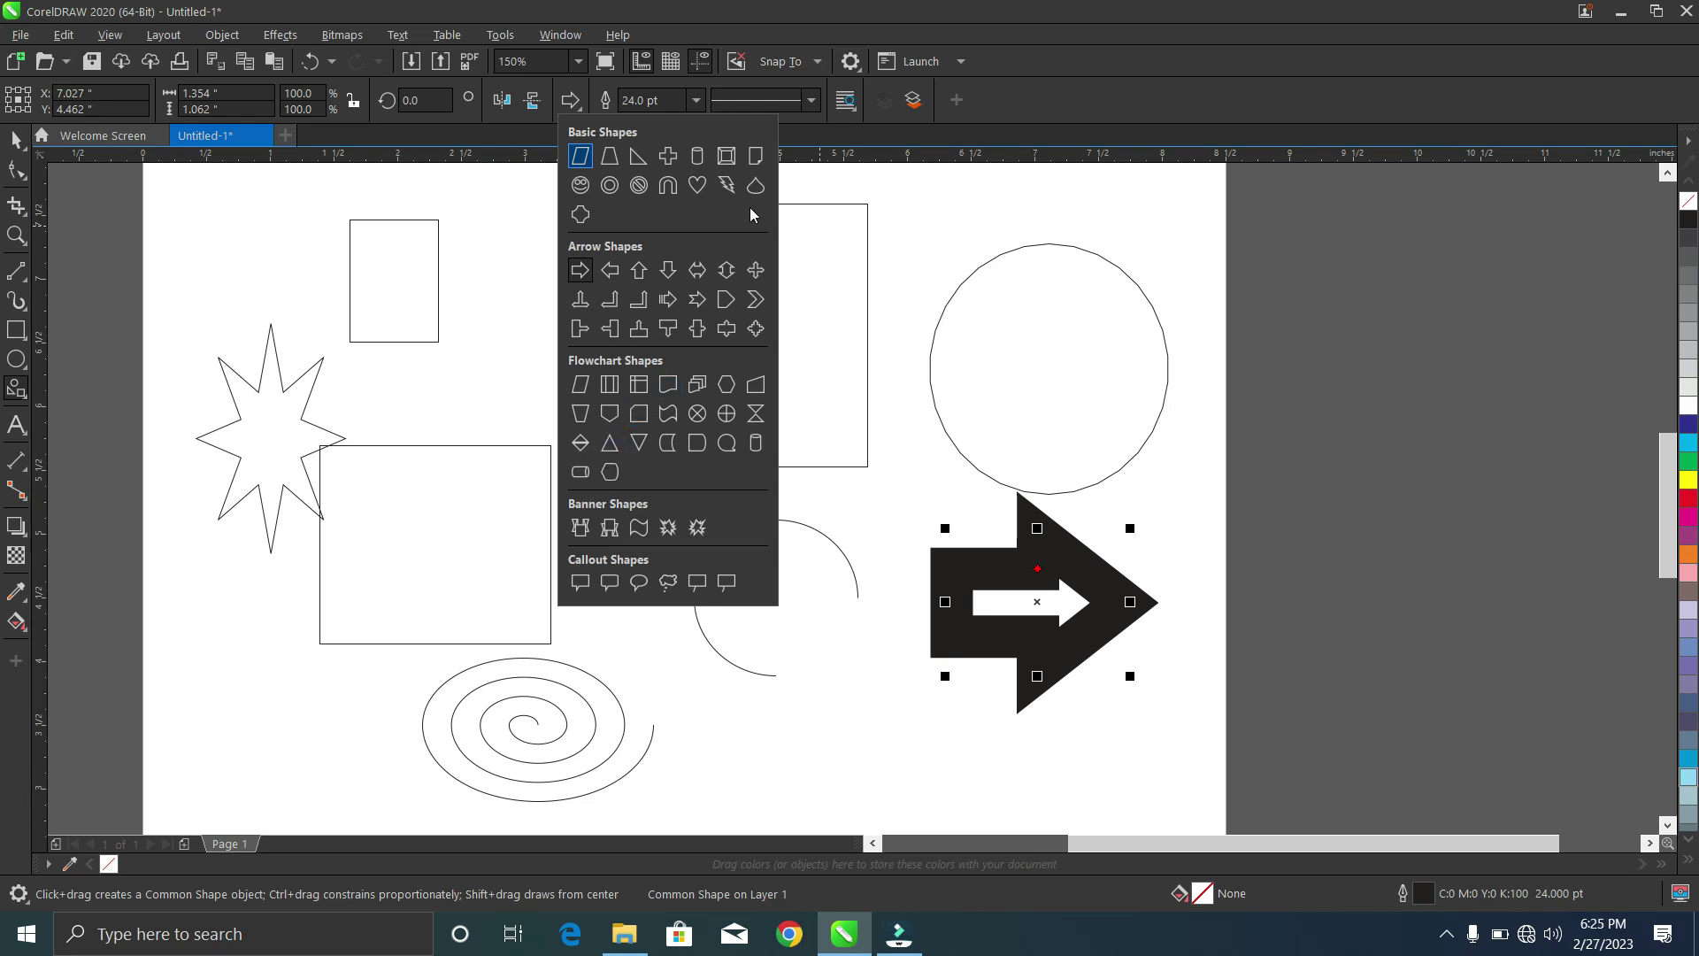
- Draw a 0.232 × 6.271 in lightning bolt over the circle, then zoom out to 37%
{"action": "left_click", "coordinate": [726, 185]}
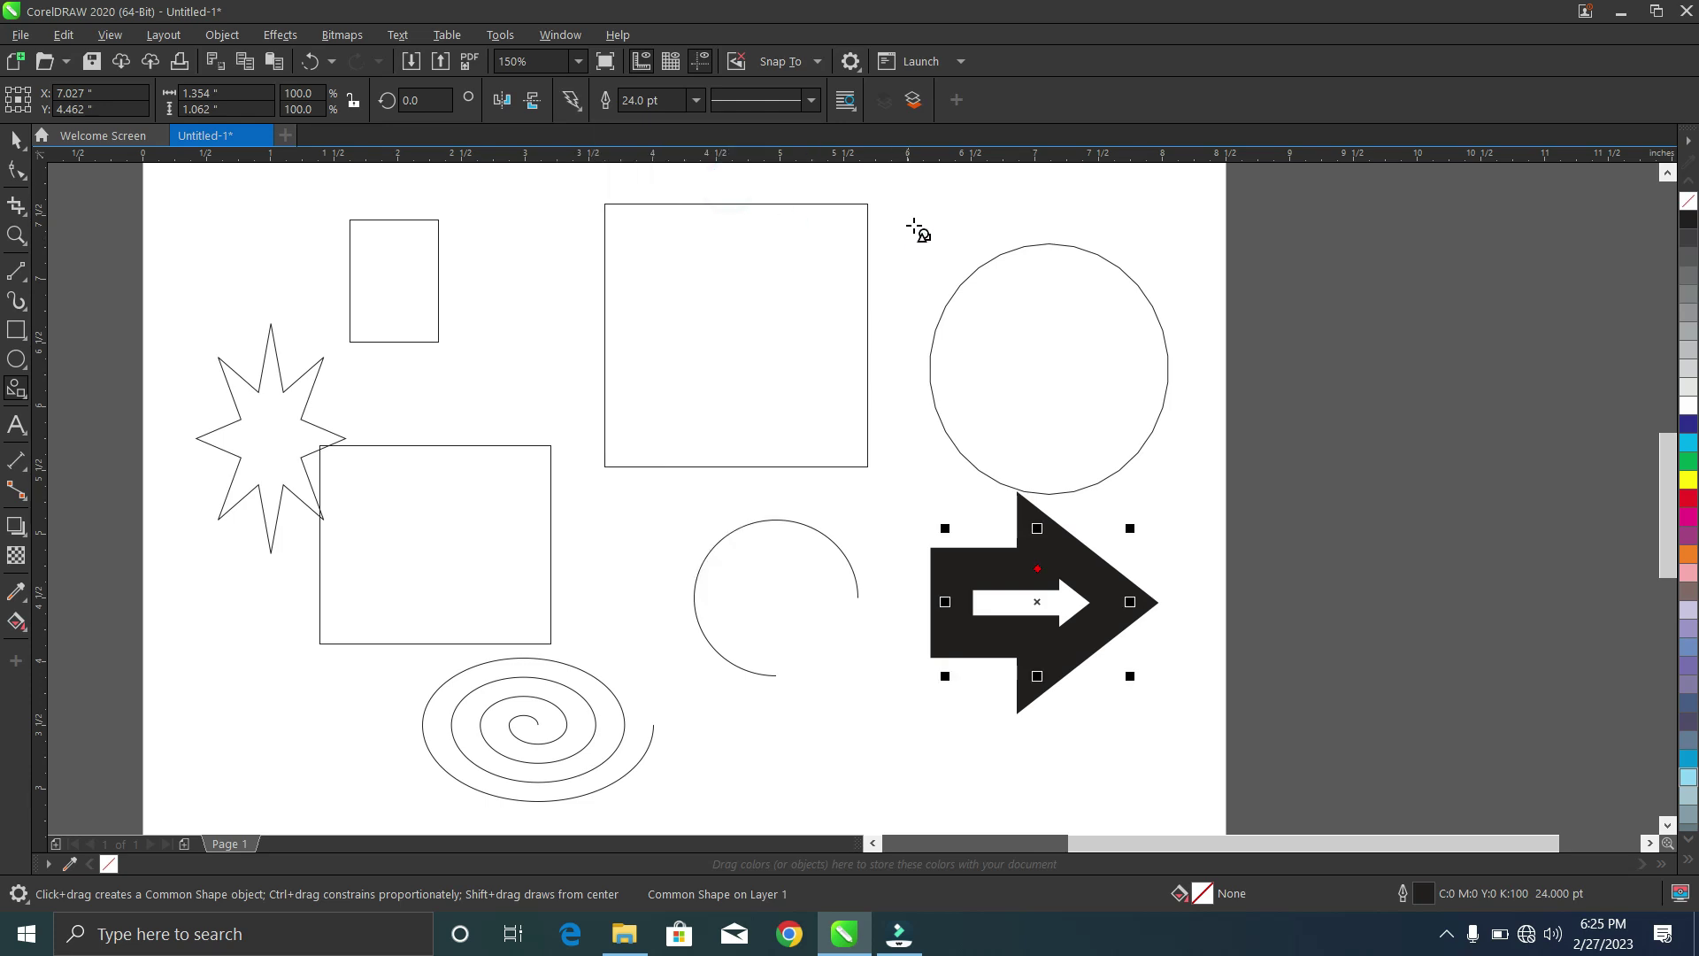
{"action": "left_click_drag", "start_coordinate": [921, 220], "coordinate": [1100, 720]}
{"action": "scroll", "coordinate": [1100, 721], "scroll_direction": "down", "scroll_amount": 3}
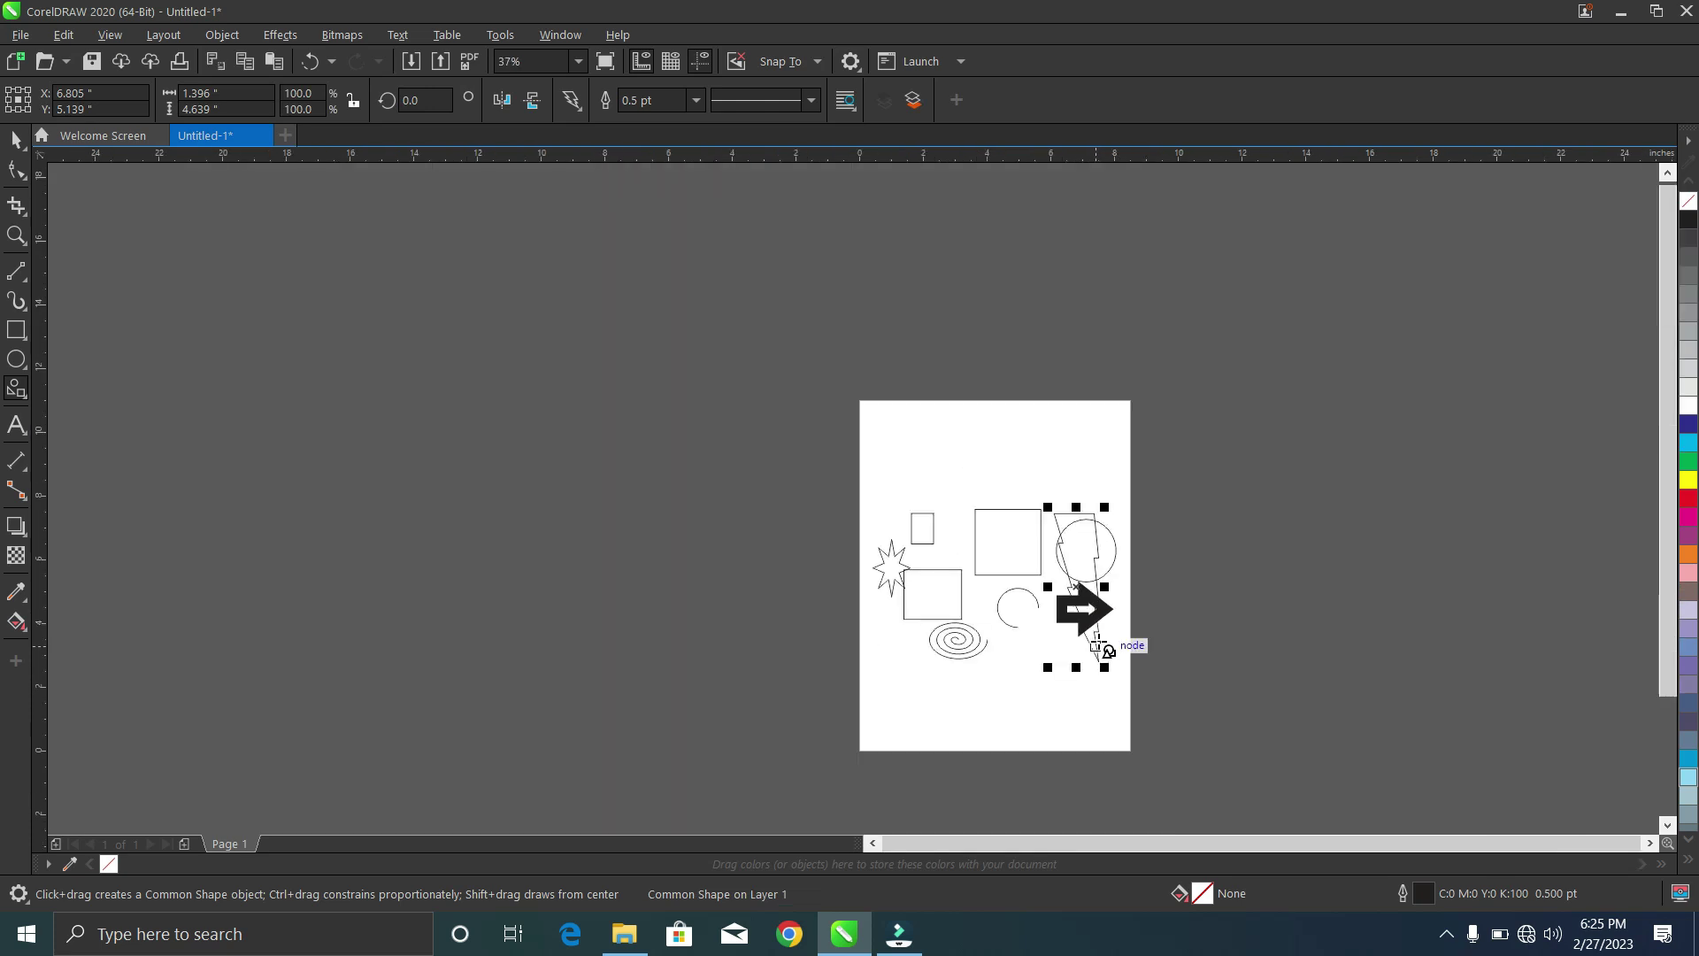